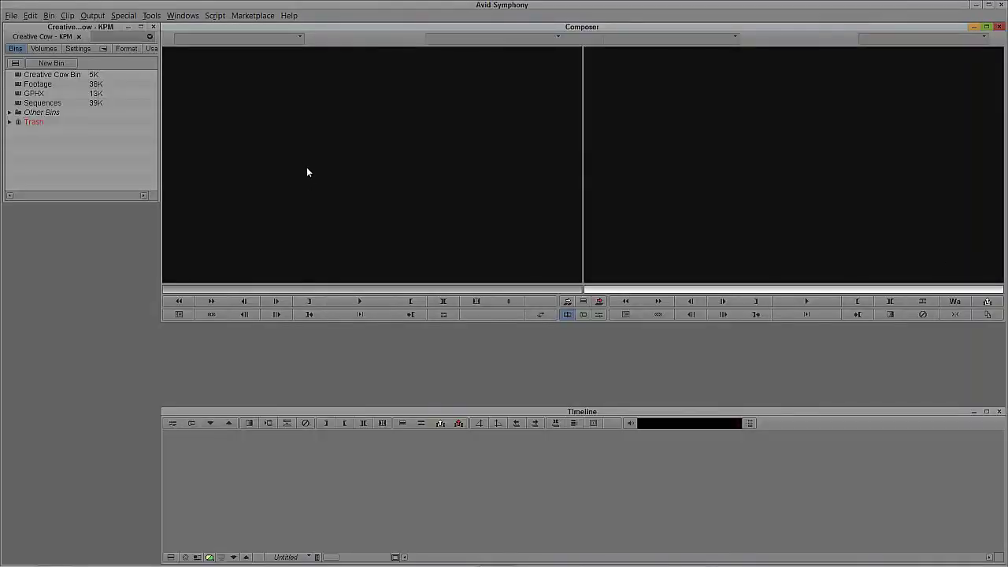
Step: Open the Fire bin from the Stock Footage project and load Rampant_3K_Fire_v1_001.mov into the source monitor
click(73, 156)
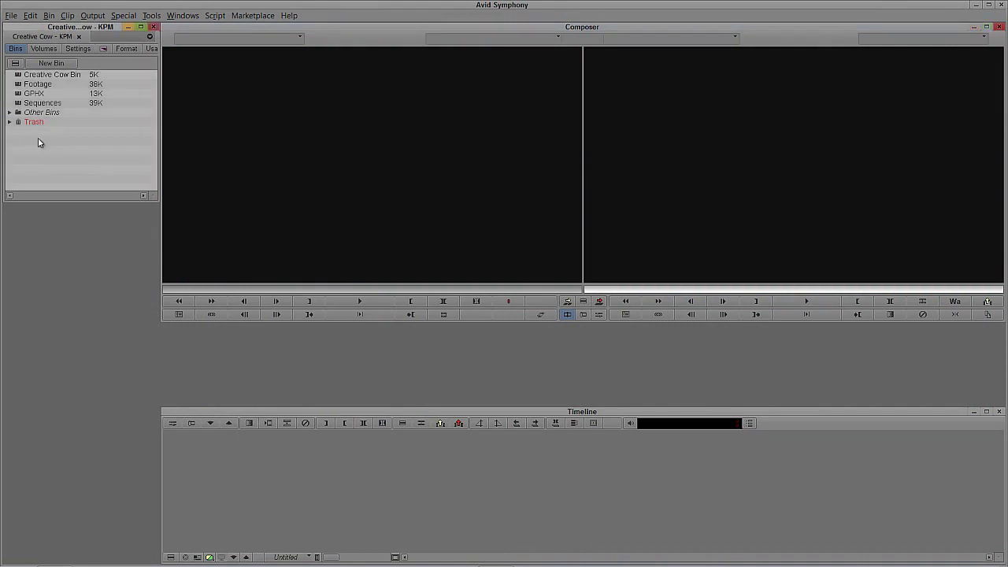
click(10, 112)
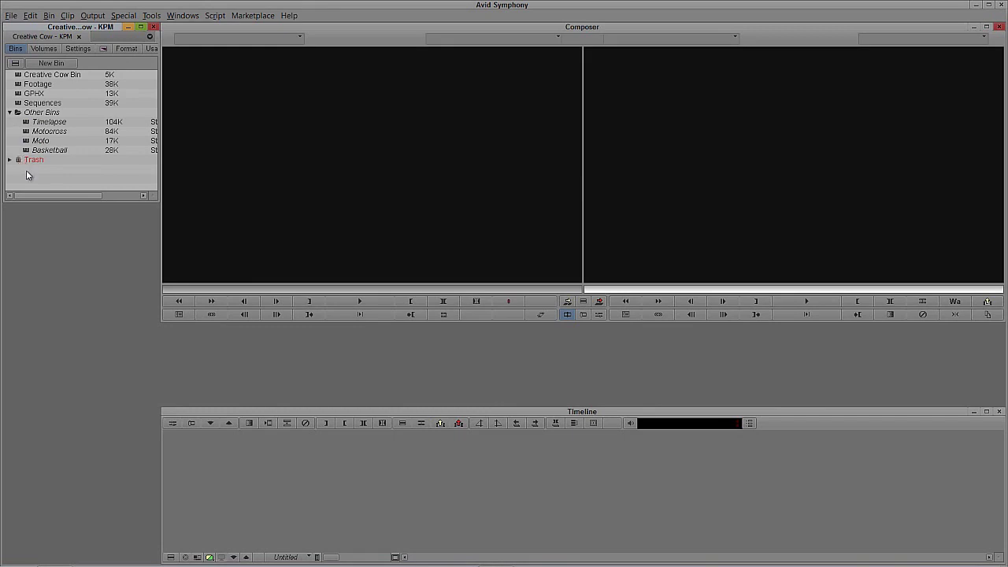
key(ctrl+o)
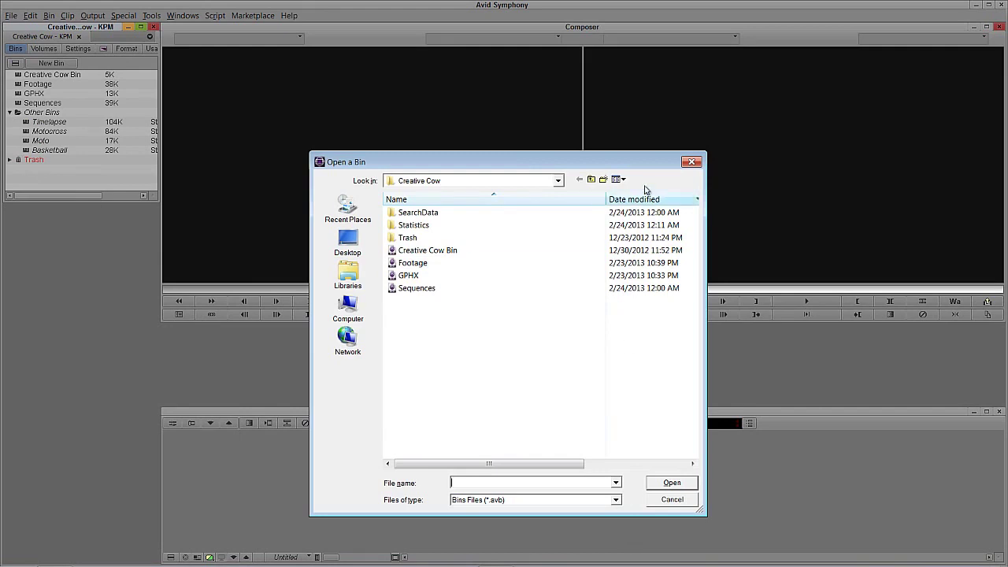
click(590, 180)
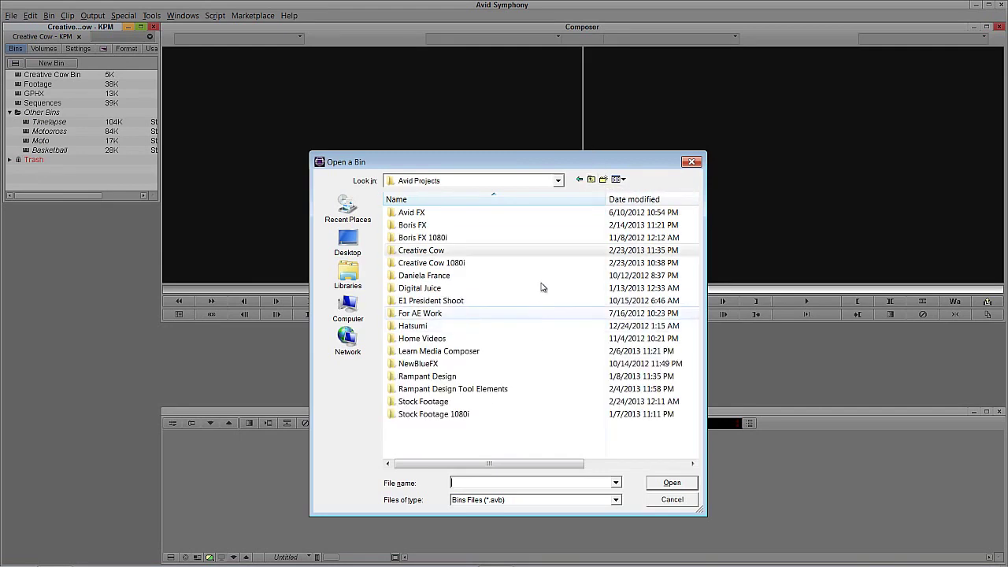
double_click(445, 402)
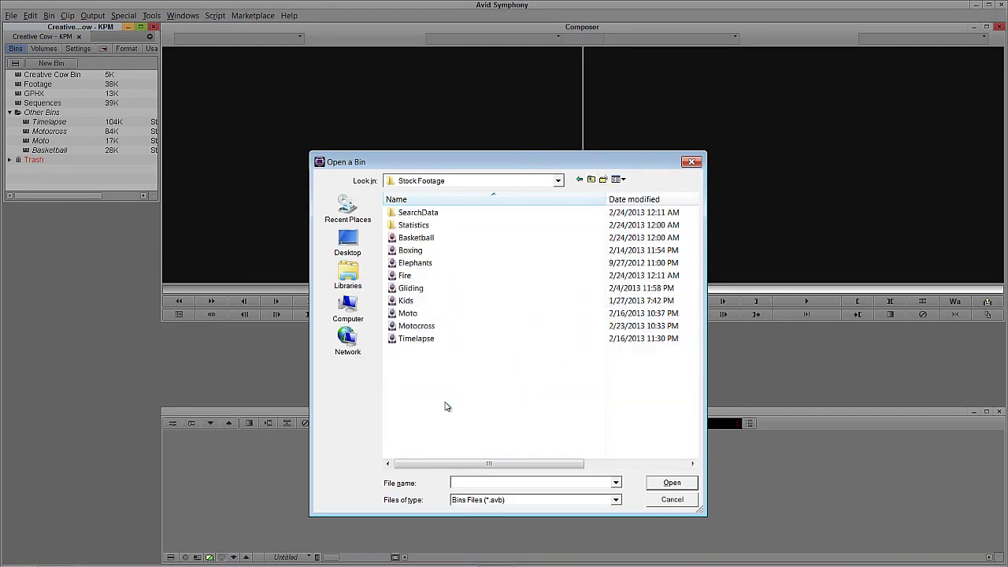
double_click(409, 272)
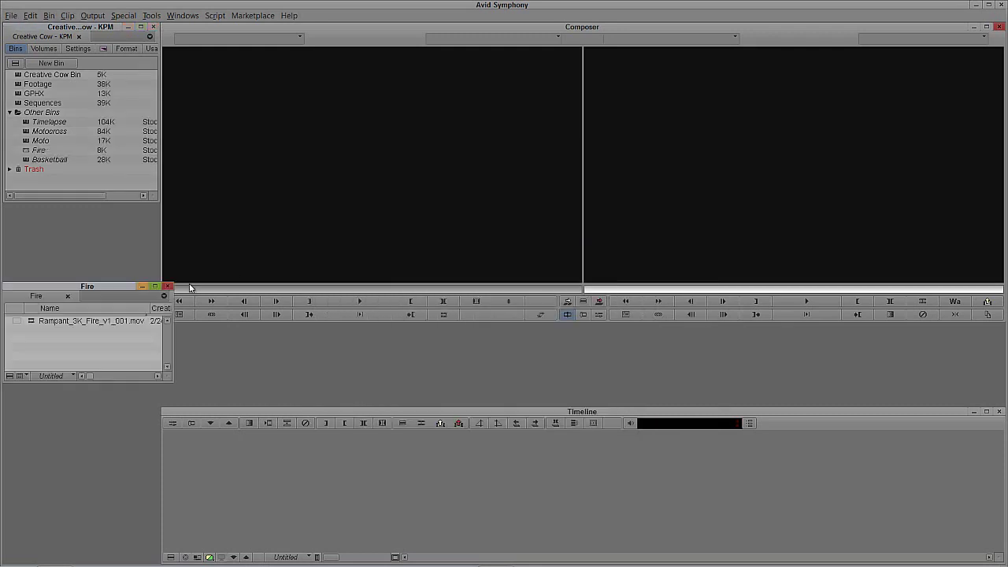
double_click(31, 321)
drag(194, 288, 174, 305)
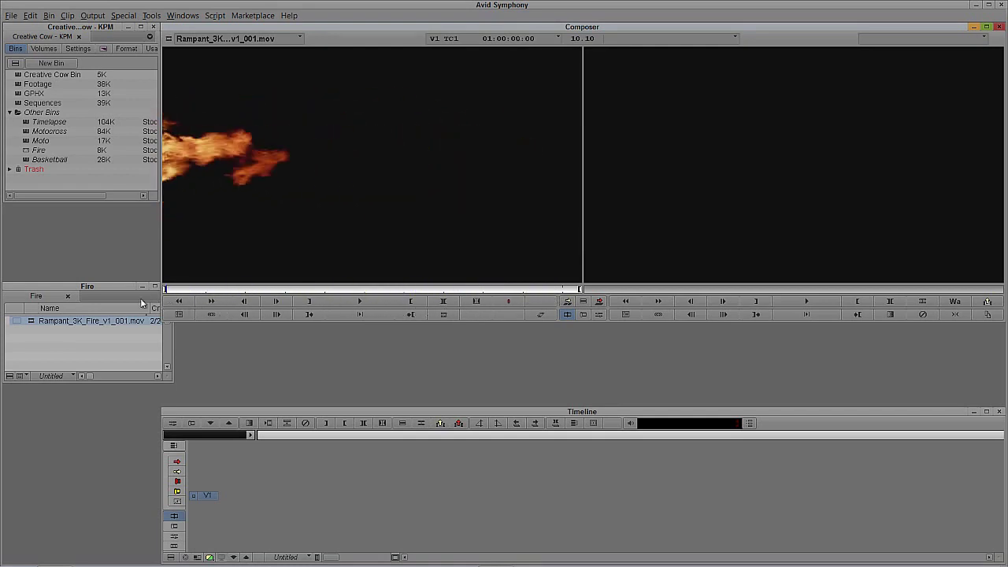
Step: Create a new title in the Title Tool with the text "TEXT ROCKS!!!!"
click(68, 16)
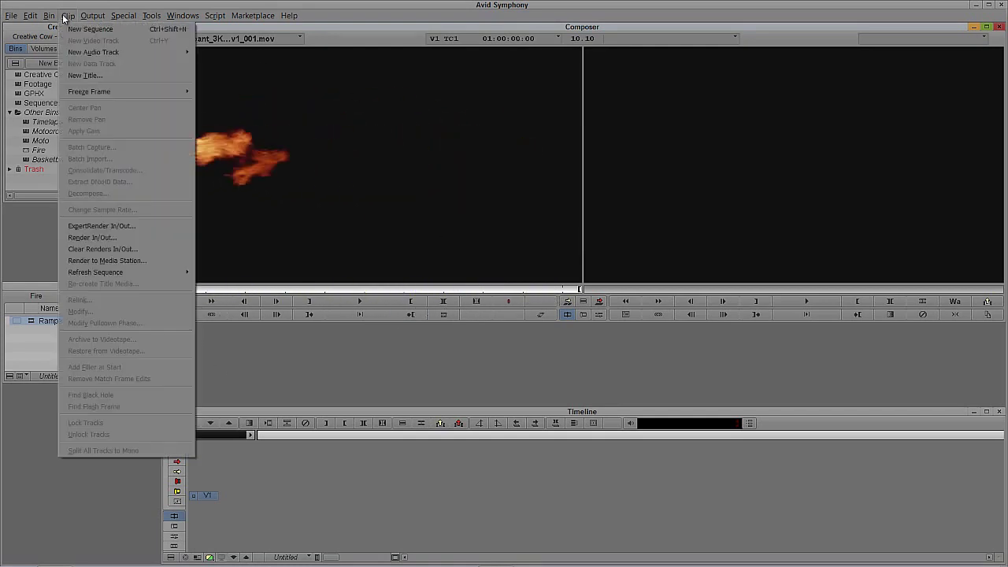
click(80, 78)
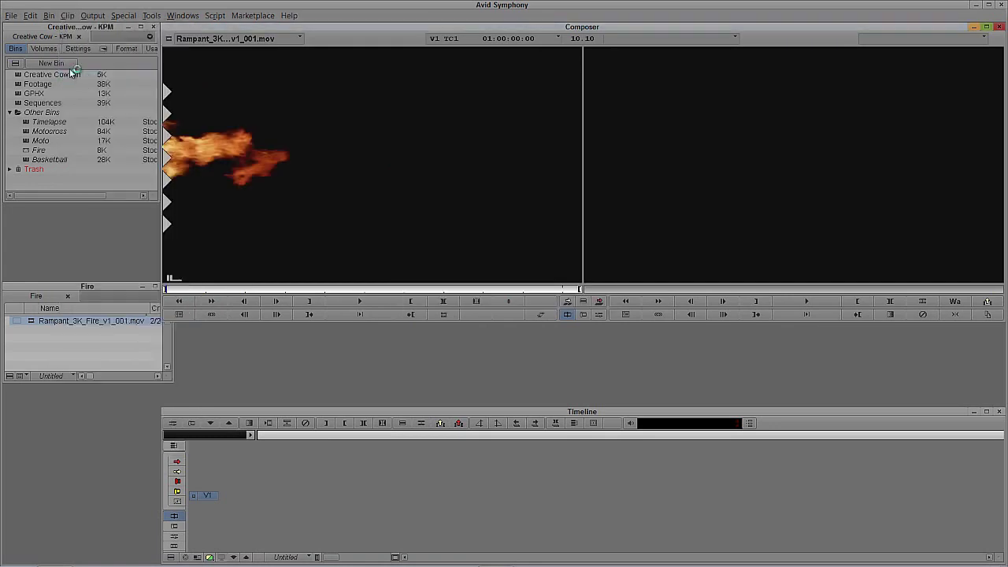
click(522, 306)
click(267, 235)
key(Caps_Lock)
text(TEXT ROCKS!!!!)
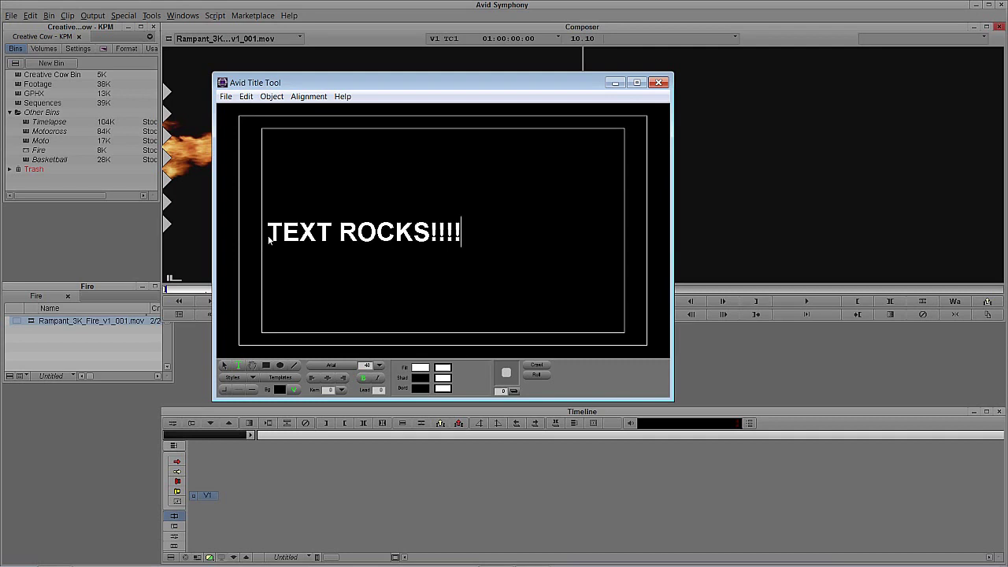
Step: Set the title text's font to Terminator Real NFI
click(224, 366)
click(341, 368)
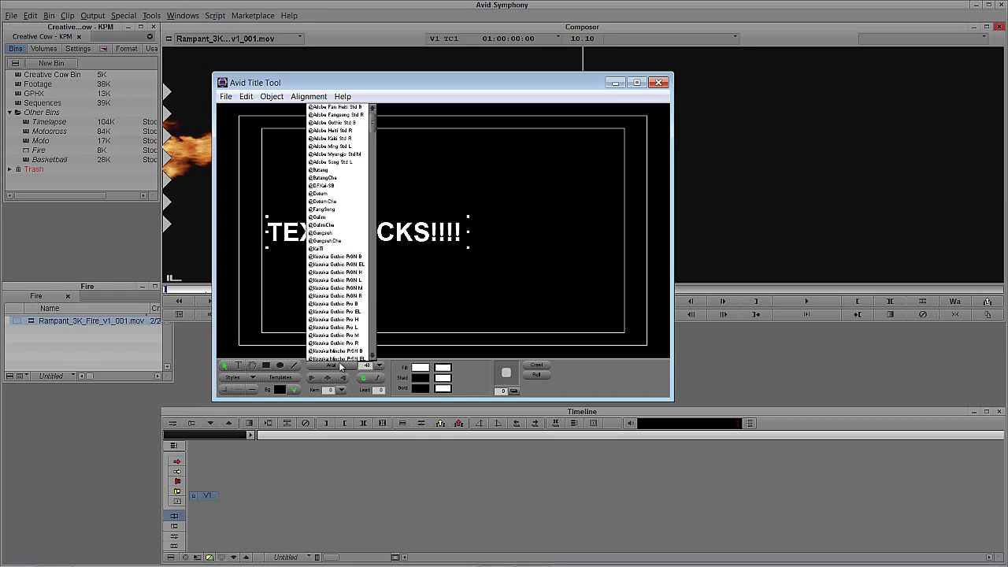
text(ter)
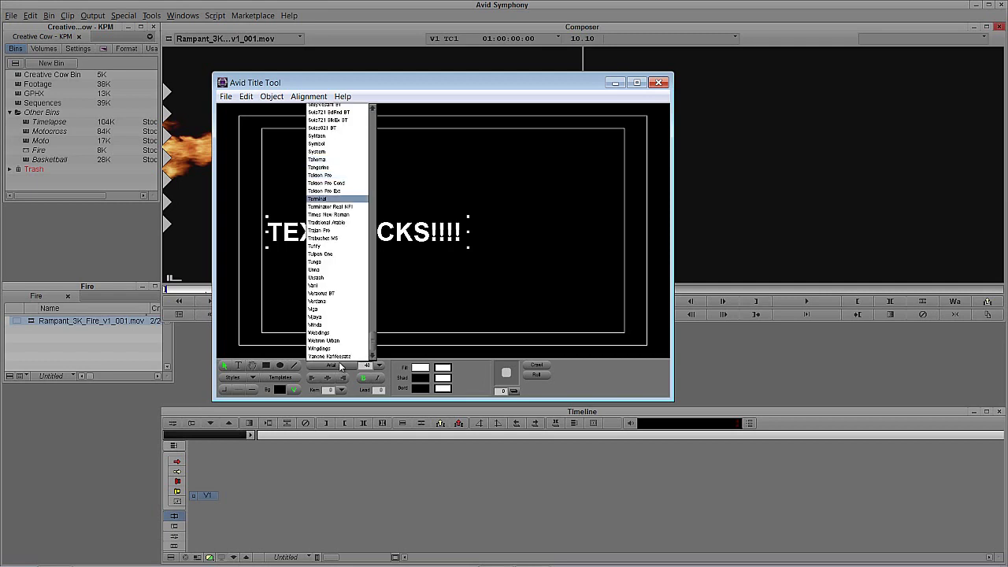
key(Down)
key(Return)
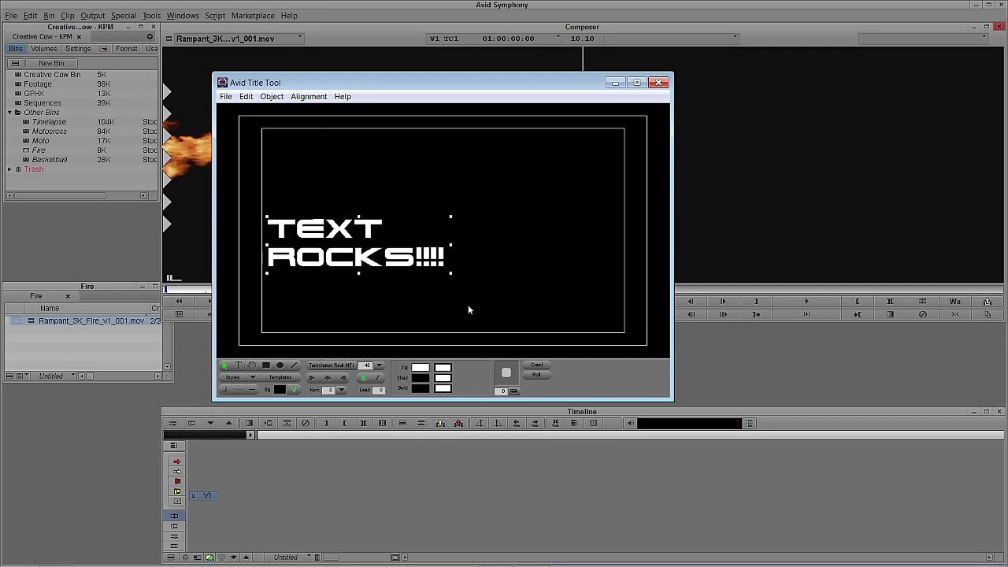
Step: Widen the title's text box to fit one line, set the font size to 64 and nudge the text to the frame's centre
drag(451, 248, 648, 258)
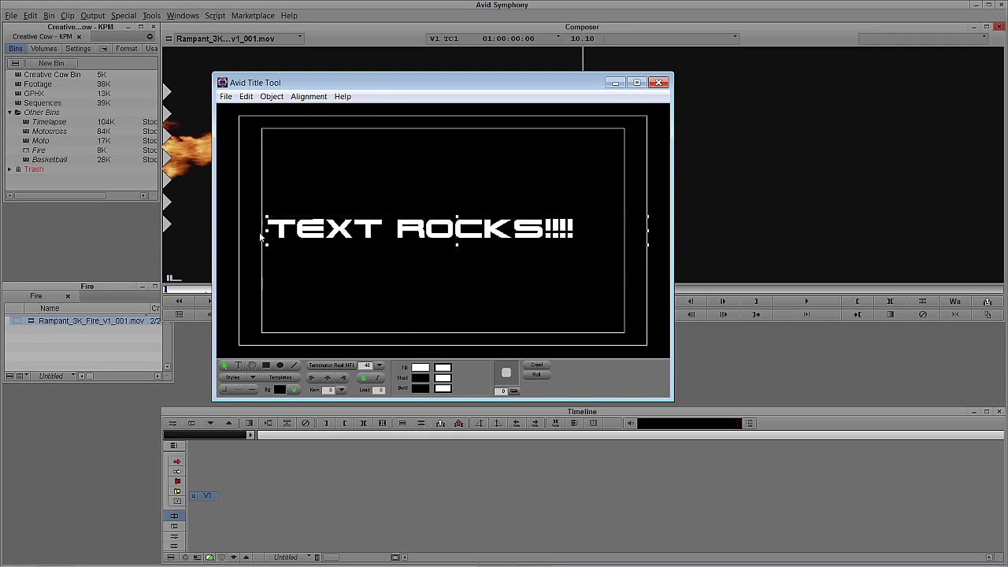
drag(267, 234, 238, 235)
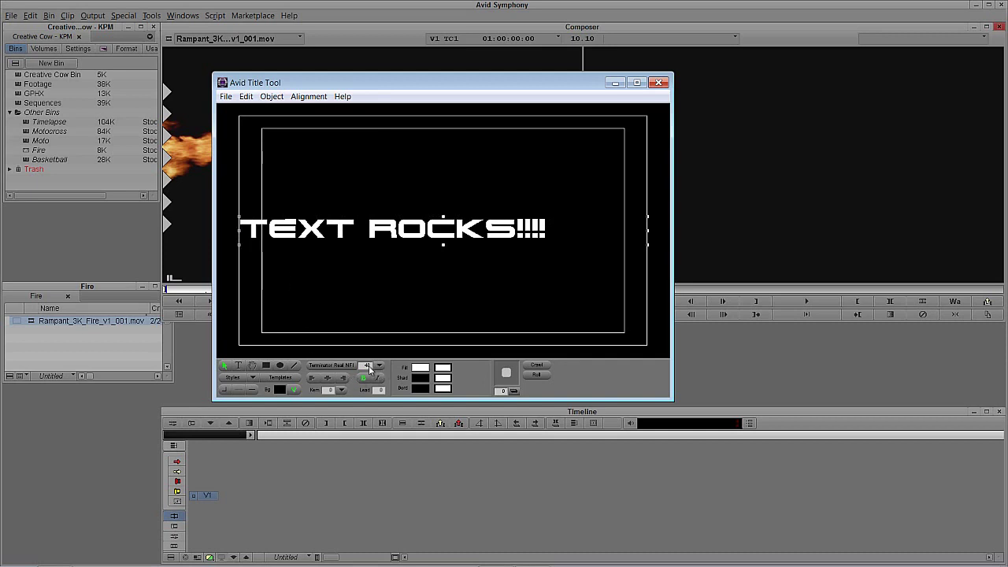
scroll(375, 368, down, 1)
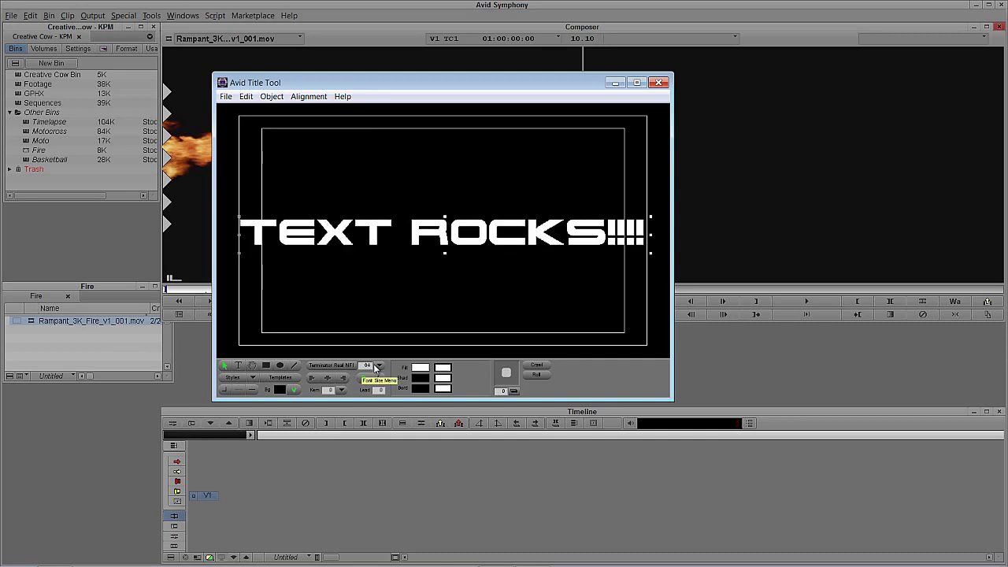
drag(420, 238, 430, 232)
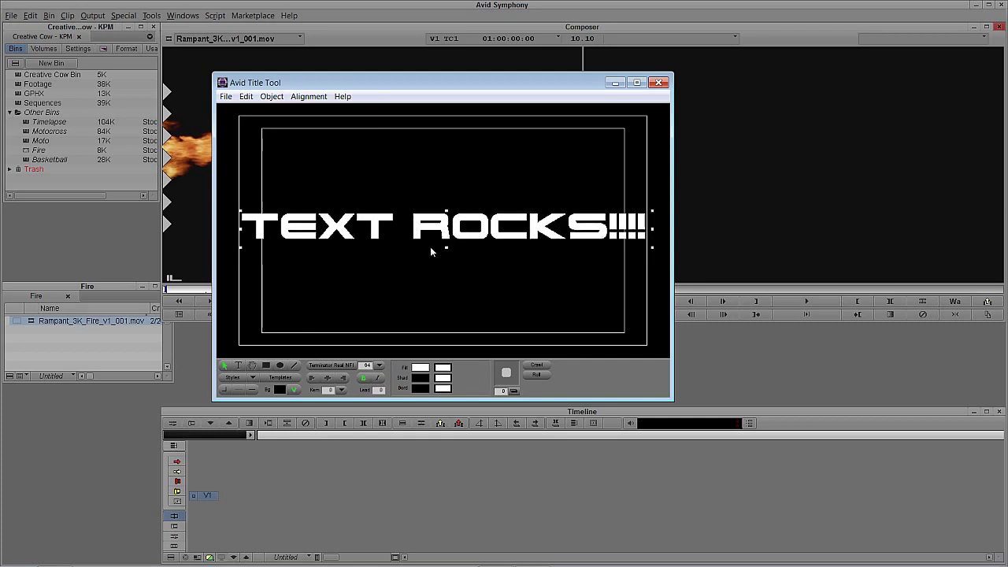
Step: Close and save the title as 1 in the Fire bin on DATADRIVE1 (Y:) at DNxHD 60 MXF resolution
click(659, 83)
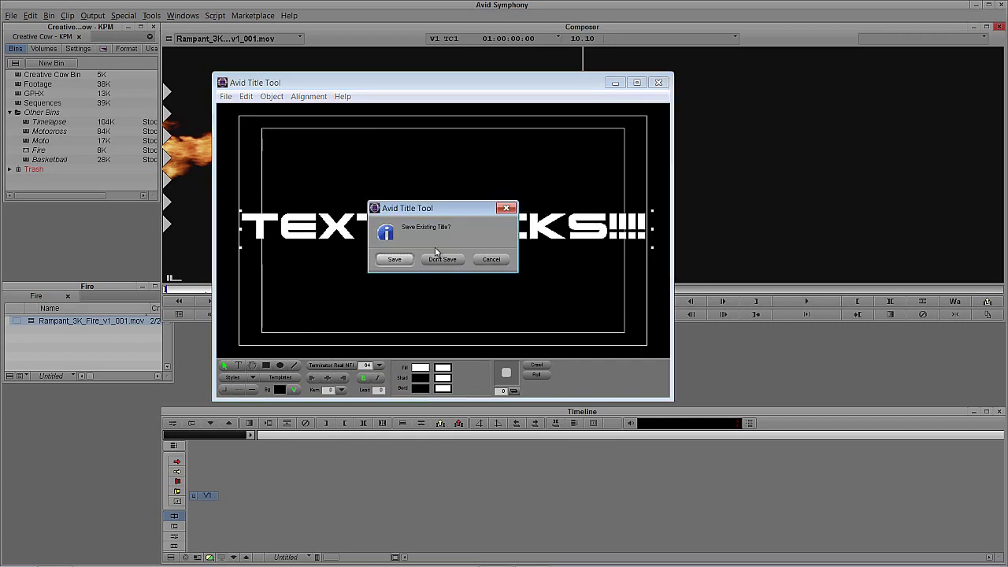
click(391, 260)
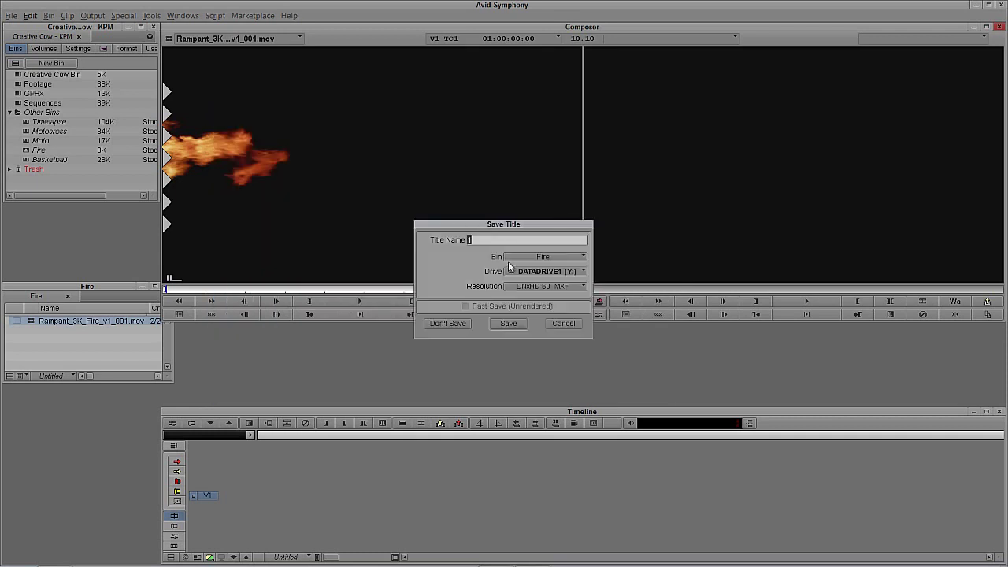
click(540, 257)
click(460, 222)
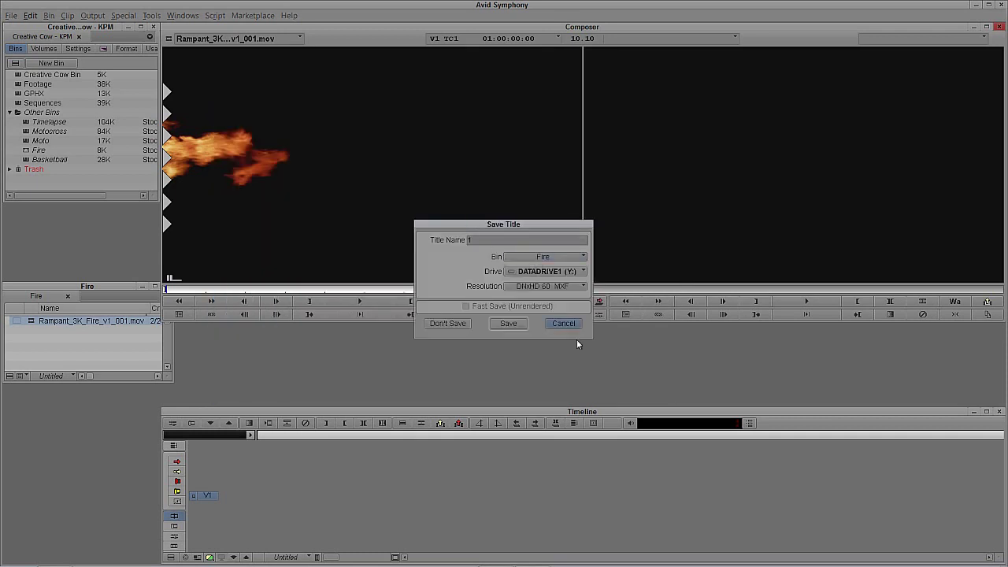
click(540, 258)
click(508, 323)
click(508, 323)
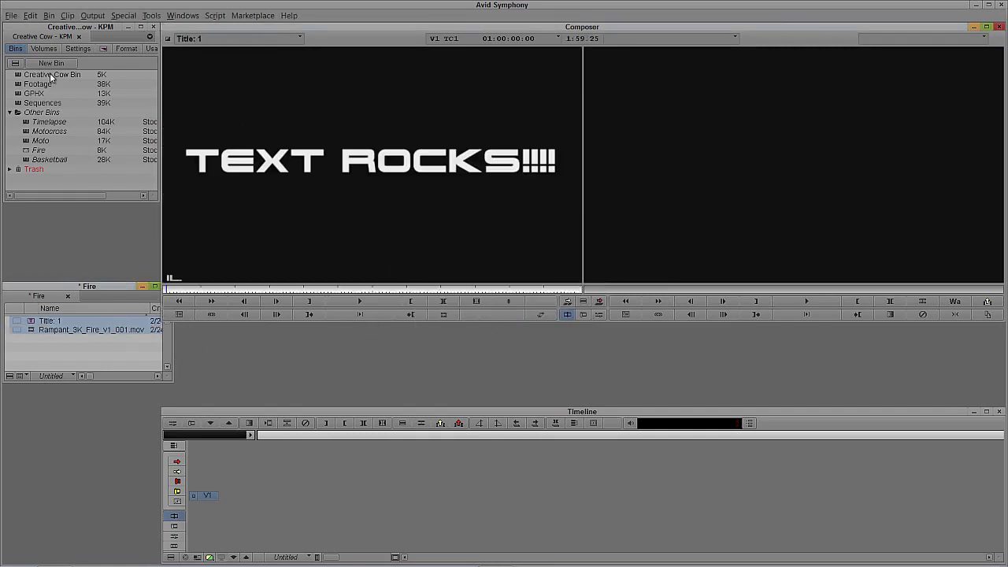
Step: Open the GPHX bin and delete the old untitled title effect clip together with its associated media files
double_click(19, 94)
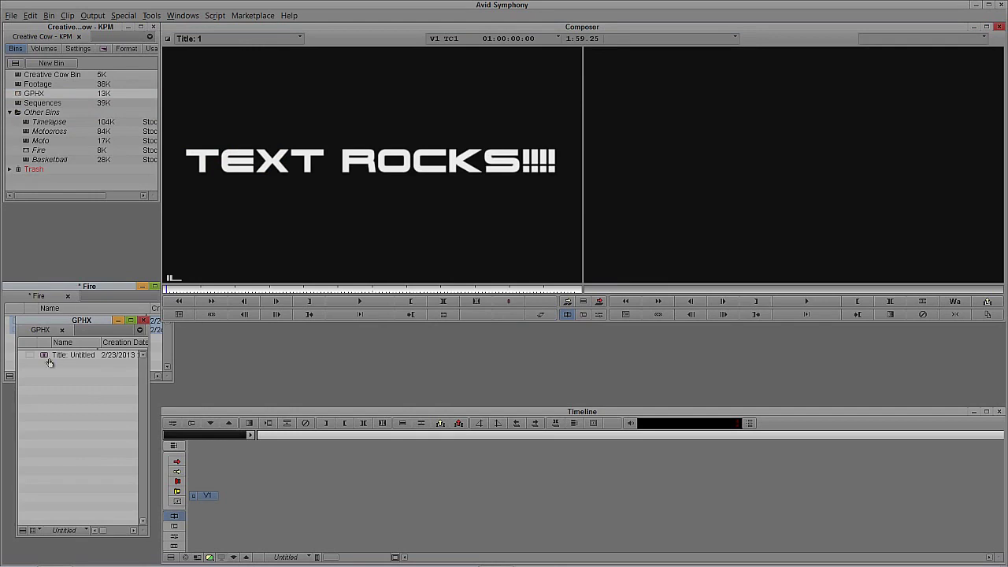
click(44, 358)
key(Delete)
click(470, 221)
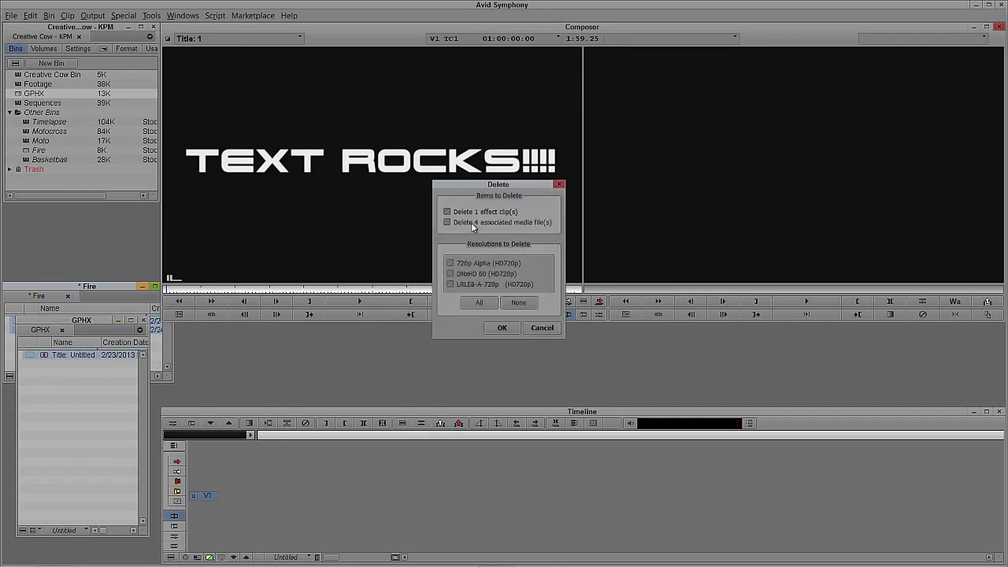
click(502, 328)
click(490, 303)
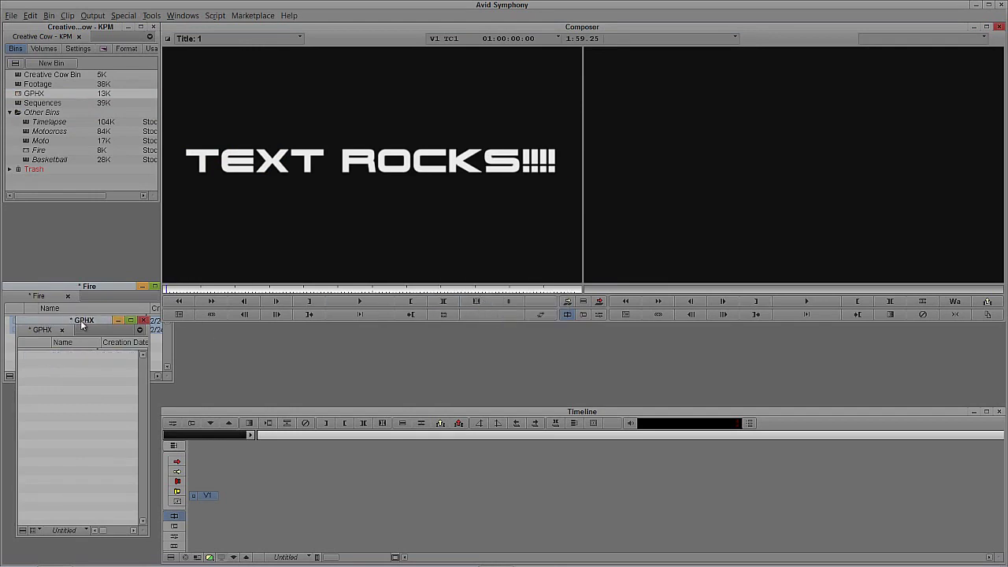
Step: Rearrange the GPHX and Fire bin windows and move Title: 1 from the Fire bin into the GPHX bin
drag(82, 322, 91, 42)
drag(48, 320, 78, 154)
click(68, 349)
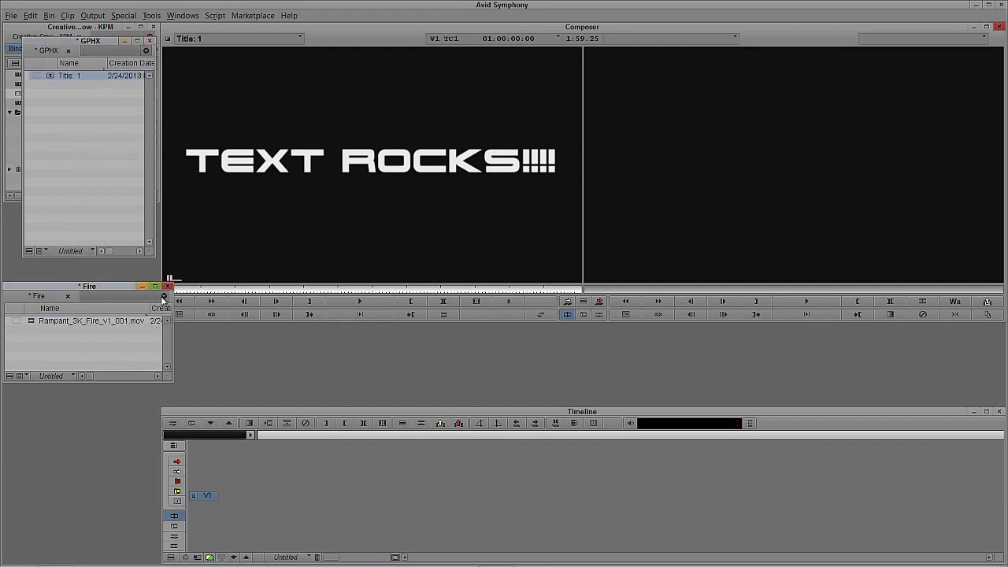
drag(123, 286, 120, 277)
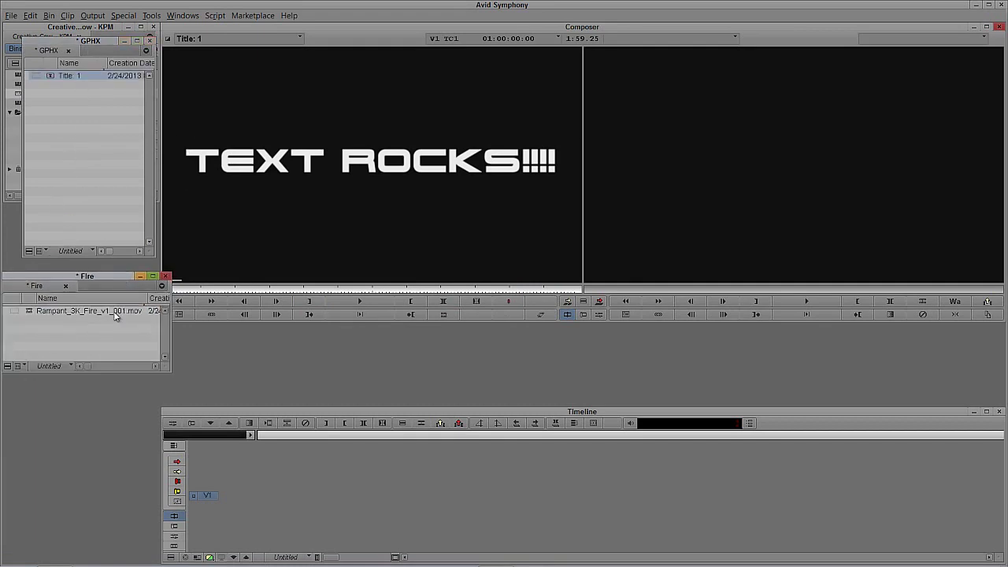
Step: Load Rampant_3K_Fire_v1_001.mov into the source monitor, preview it and park at 01:00:02:13
double_click(28, 313)
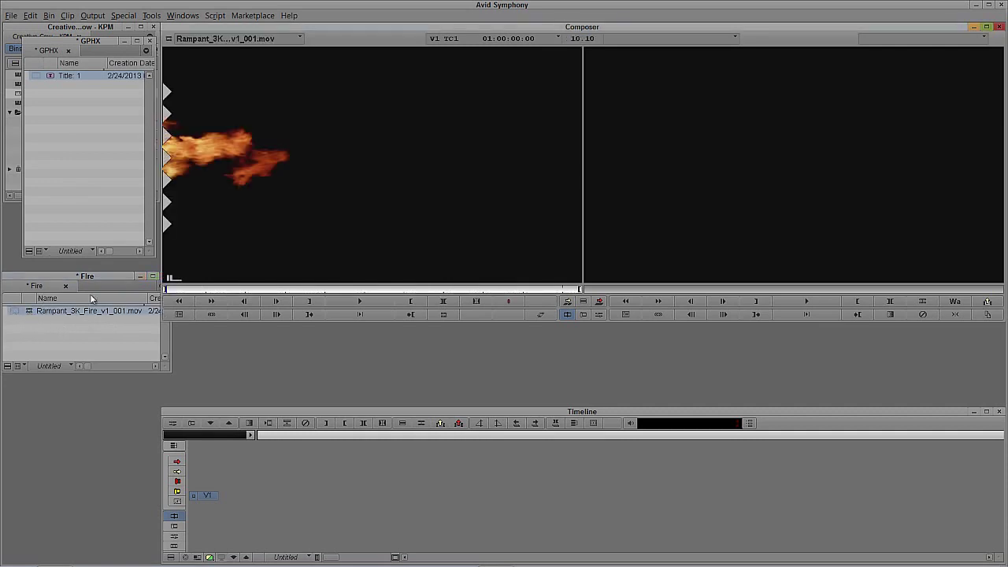
key(space)
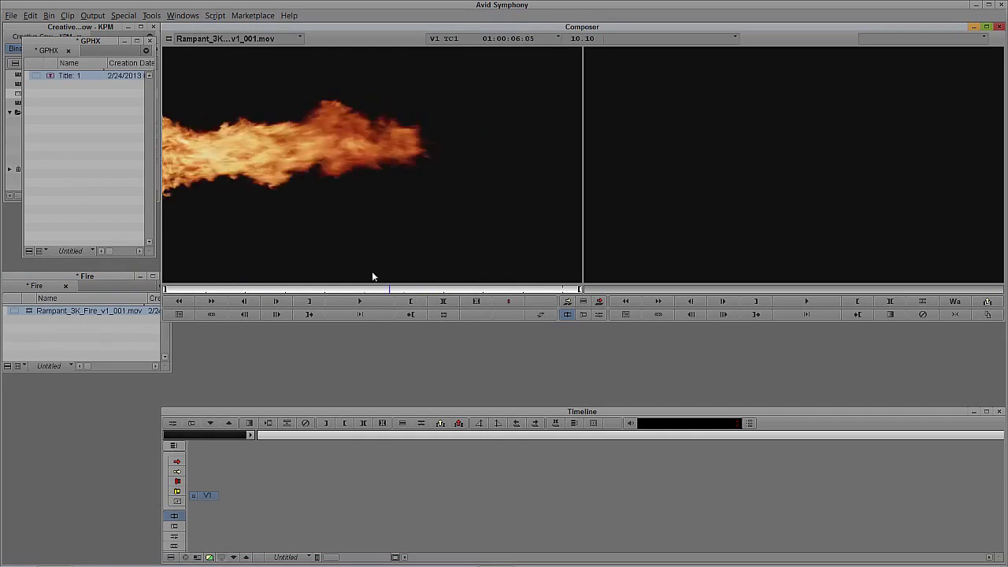
mouse_move(248, 275)
mouse_down()
mouse_move(490, 264)
mouse_move(224, 277)
mouse_move(490, 289)
mouse_move(262, 288)
mouse_up()
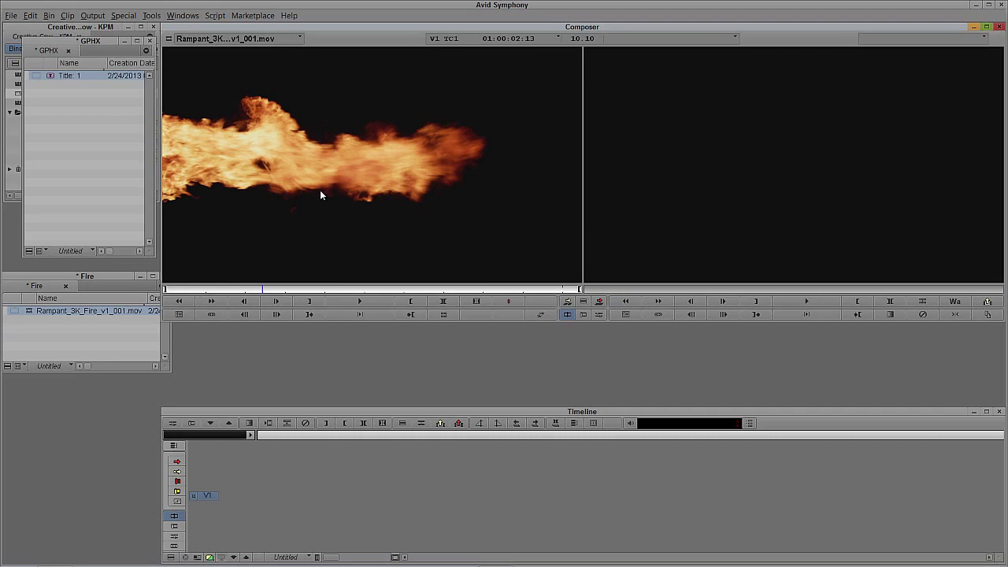
key(v)
click(481, 231)
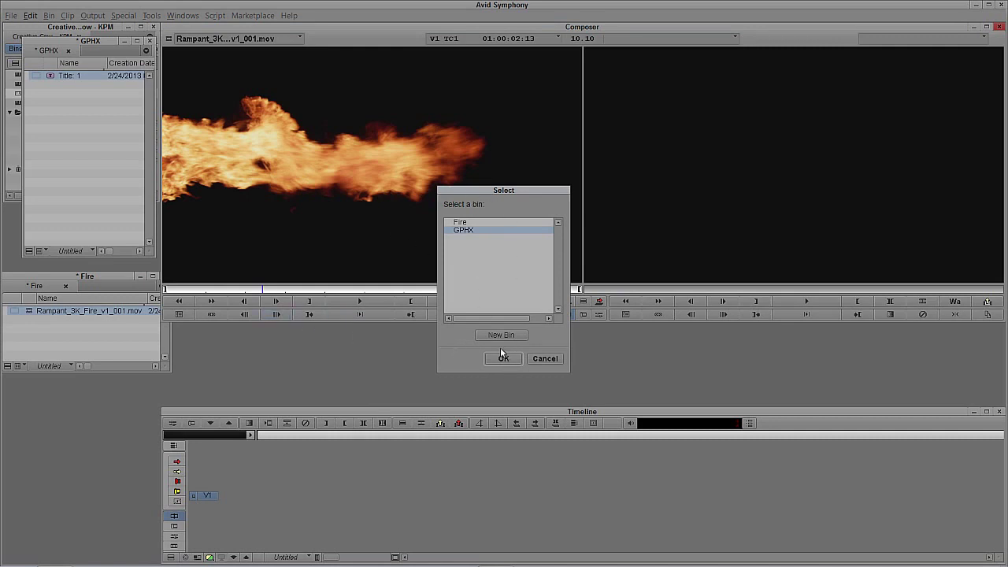
click(544, 358)
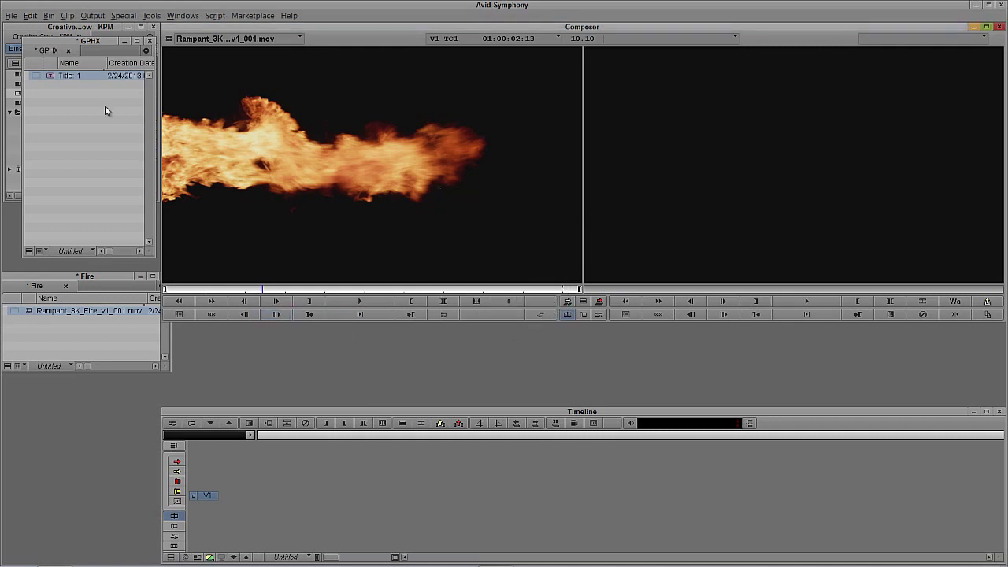
Step: Open the Sequences bin and delete Untitled Sequence.11 from it
click(18, 112)
double_click(31, 102)
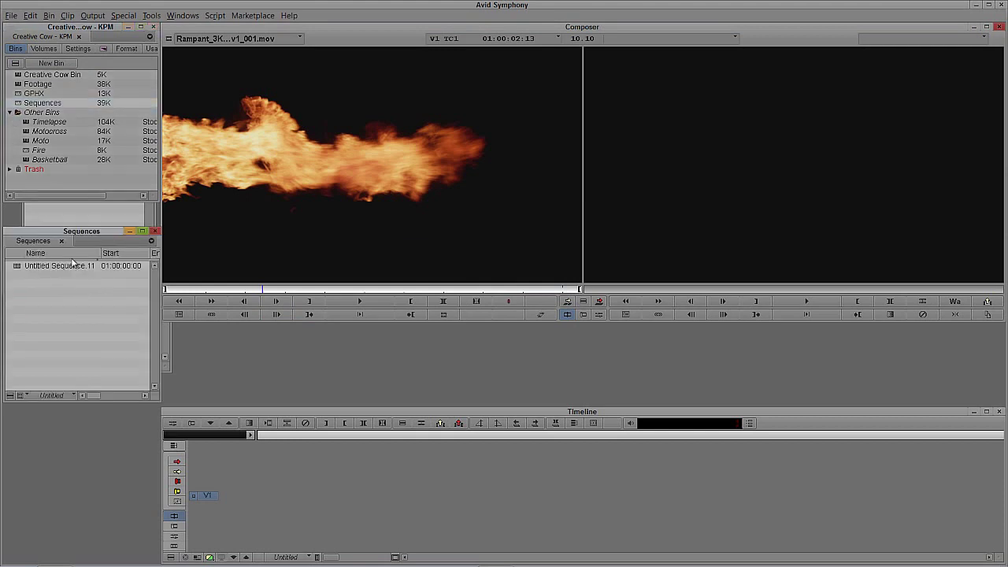
click(14, 388)
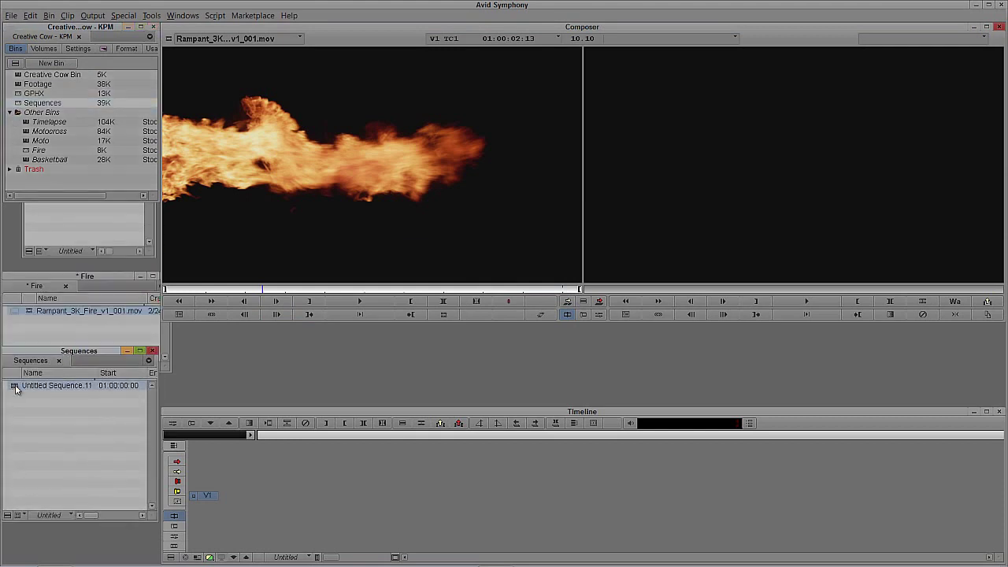
key(Delete)
click(484, 281)
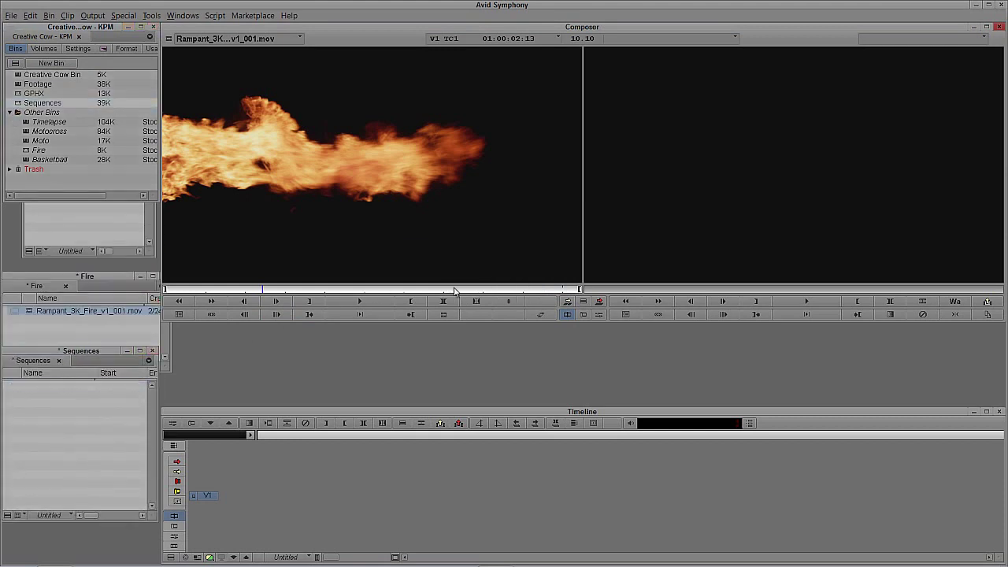
Step: Splice the Rampant_3K_Fire_v1_001.mov clip into a new sequence stored in the Sequences bin
click(55, 332)
click(282, 239)
key(v)
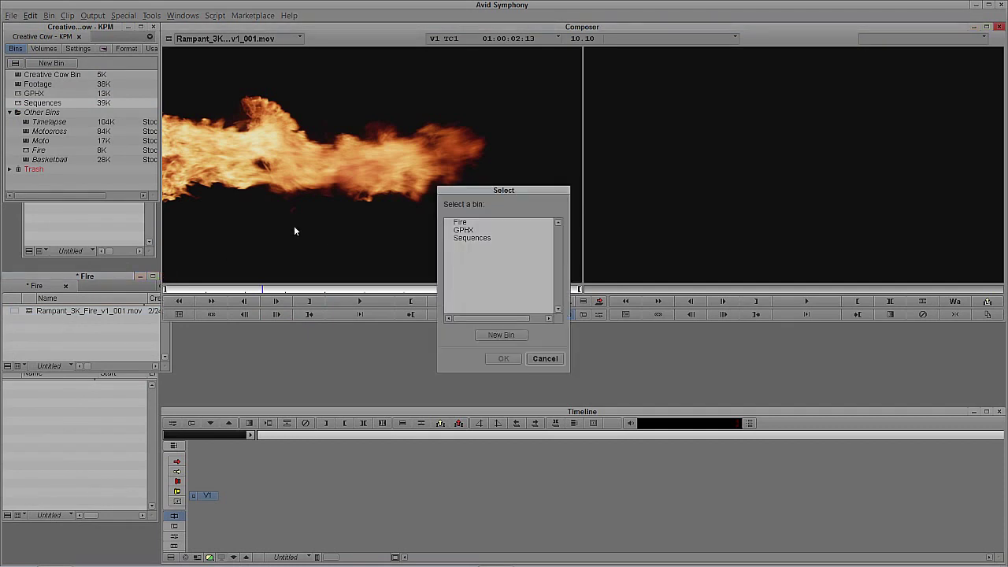
click(464, 237)
click(502, 359)
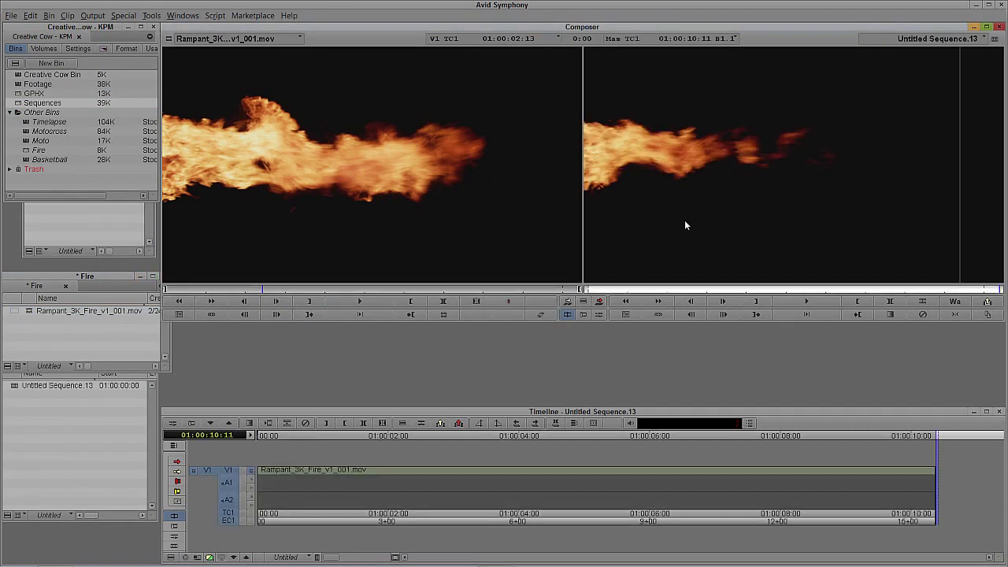
Step: Apply the Luma Key effect from the Key category to the fire clip on V1
click(502, 488)
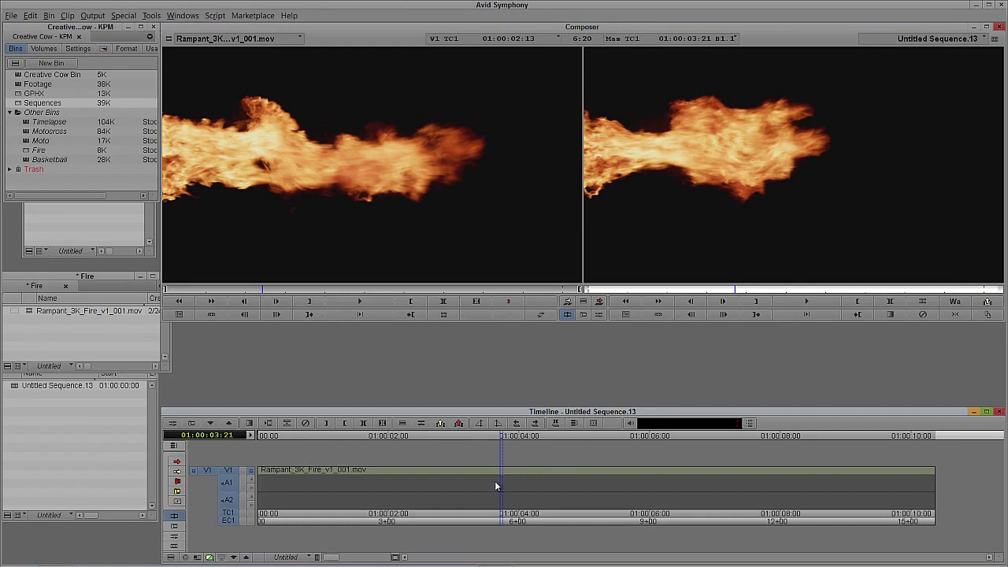
key(ctrl+8)
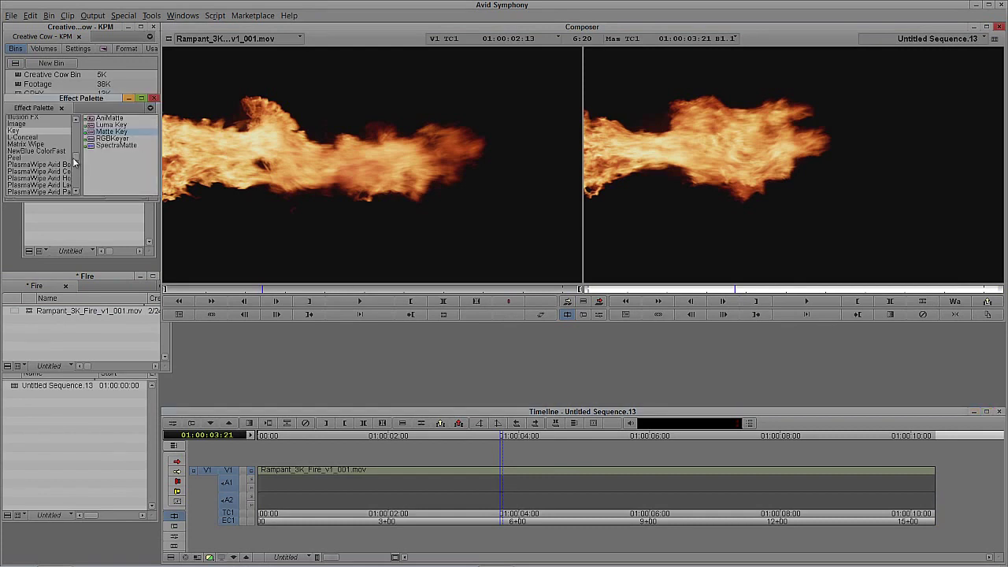
scroll(73, 155, up, 3)
scroll(75, 153, down, 1)
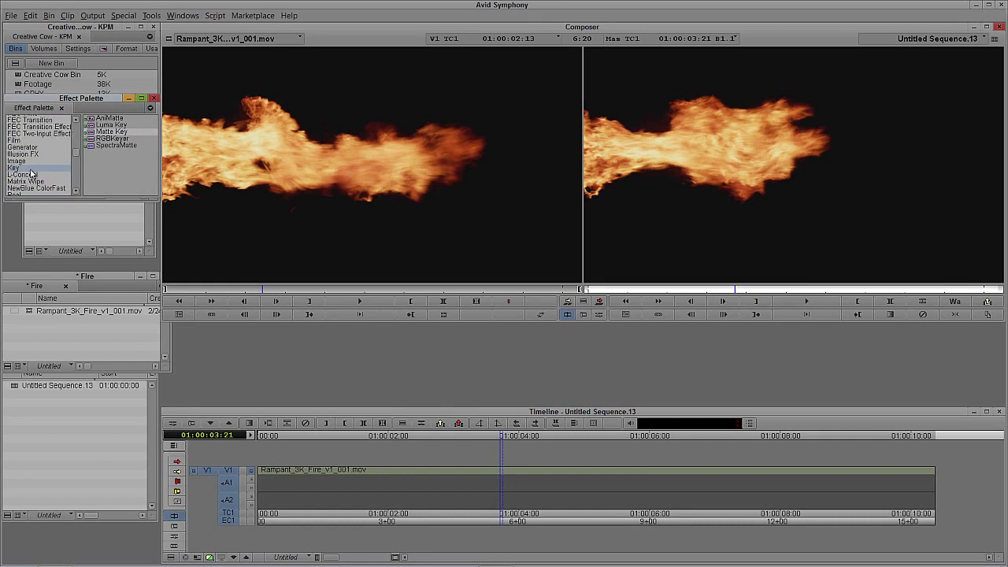
click(90, 128)
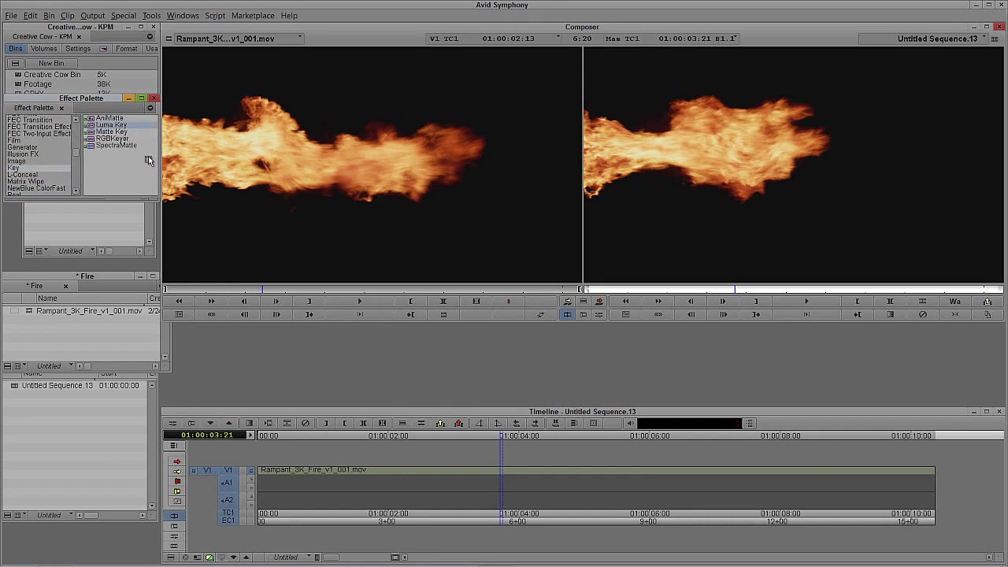
drag(413, 446, 426, 470)
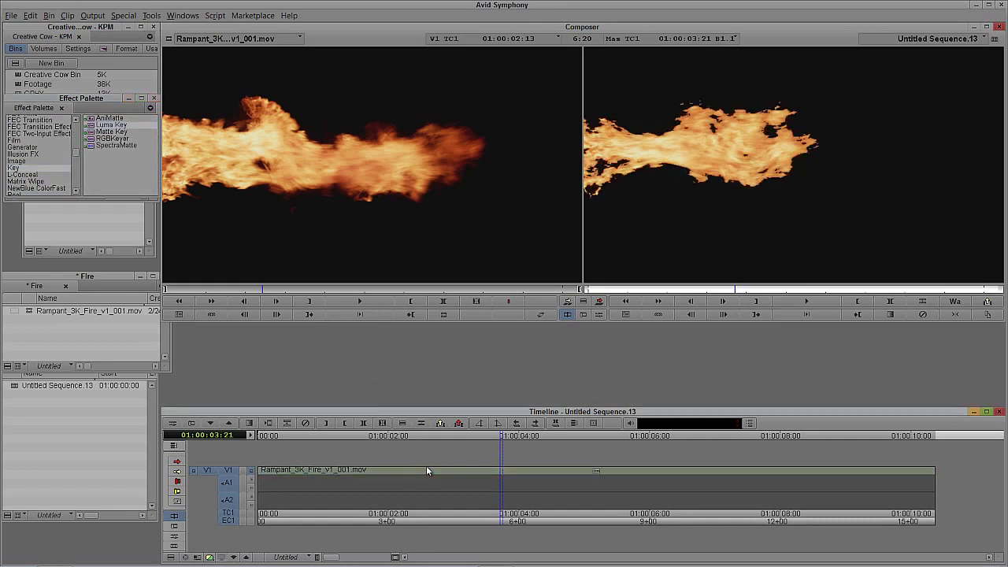
Step: Create a new title in the Title Tool and make its background solid white
click(67, 16)
click(77, 76)
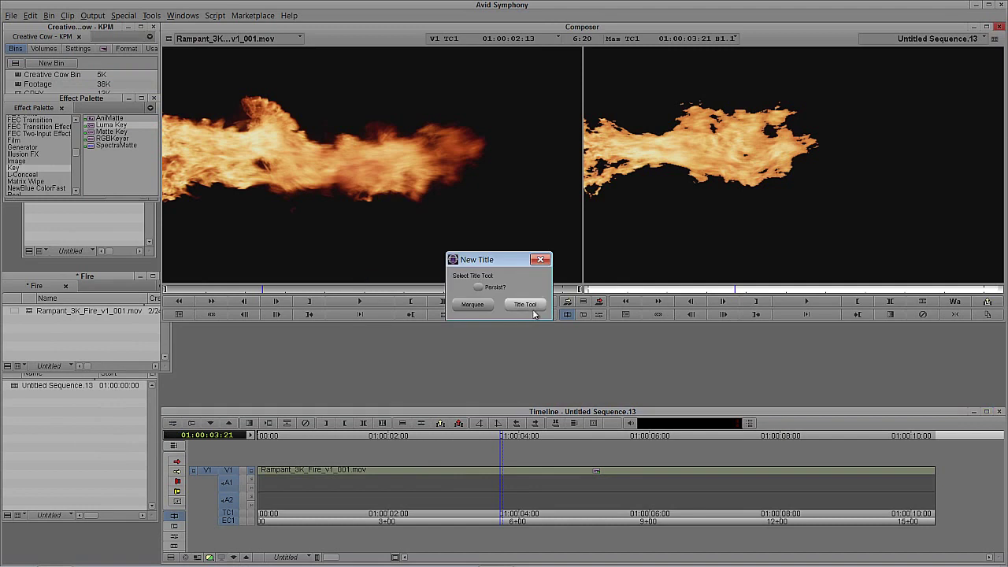
click(526, 309)
click(293, 390)
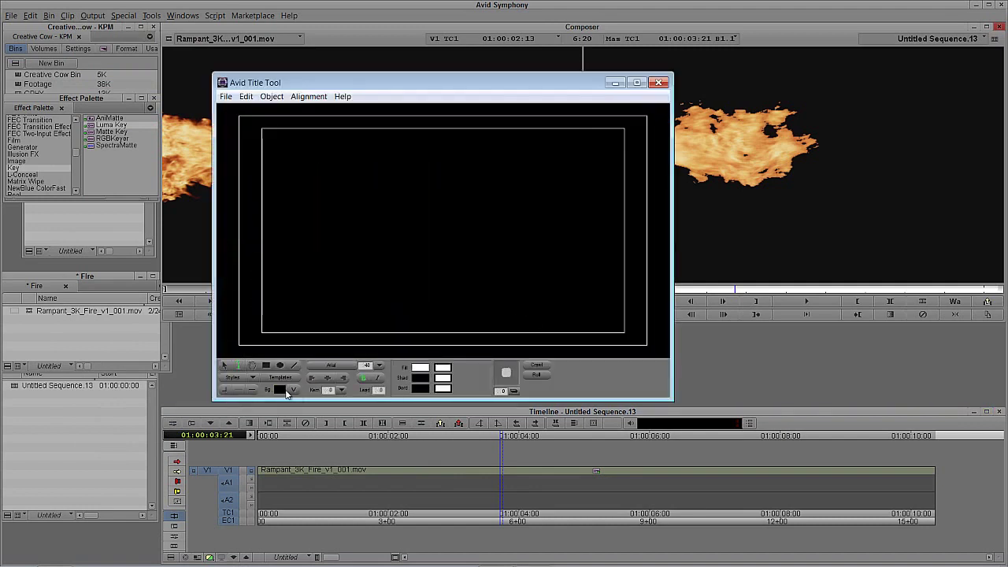
click(280, 389)
drag(277, 359, 339, 284)
click(308, 331)
click(388, 285)
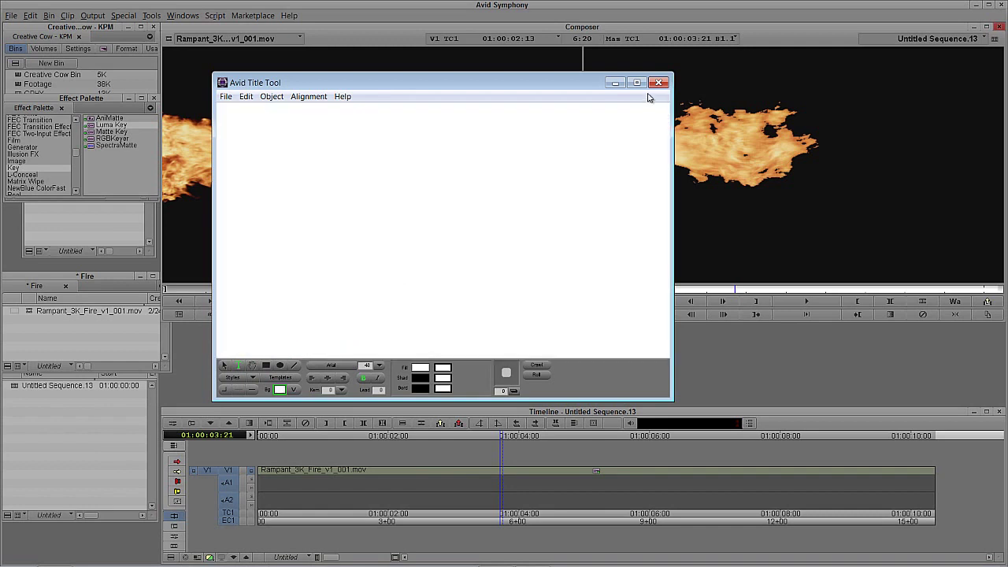
Step: Close the title and save it as "White" in the GPHX bin
click(658, 82)
click(391, 258)
text(wHITE)
key(BackSpace)
key(BackSpace)
key(BackSpace)
key(BackSpace)
key(BackSpace)
key(Caps_Lock)
text(White)
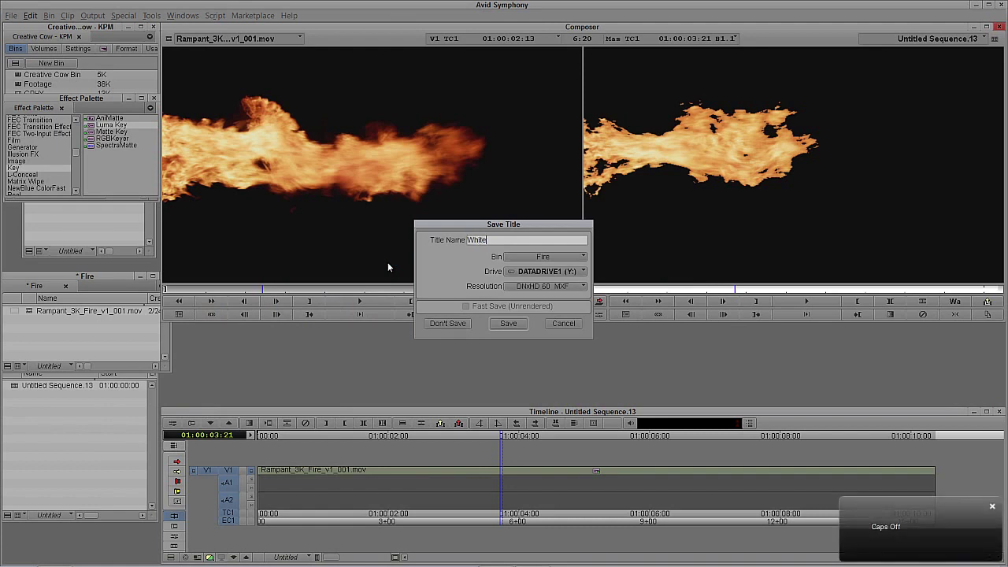
click(543, 256)
click(540, 287)
click(508, 323)
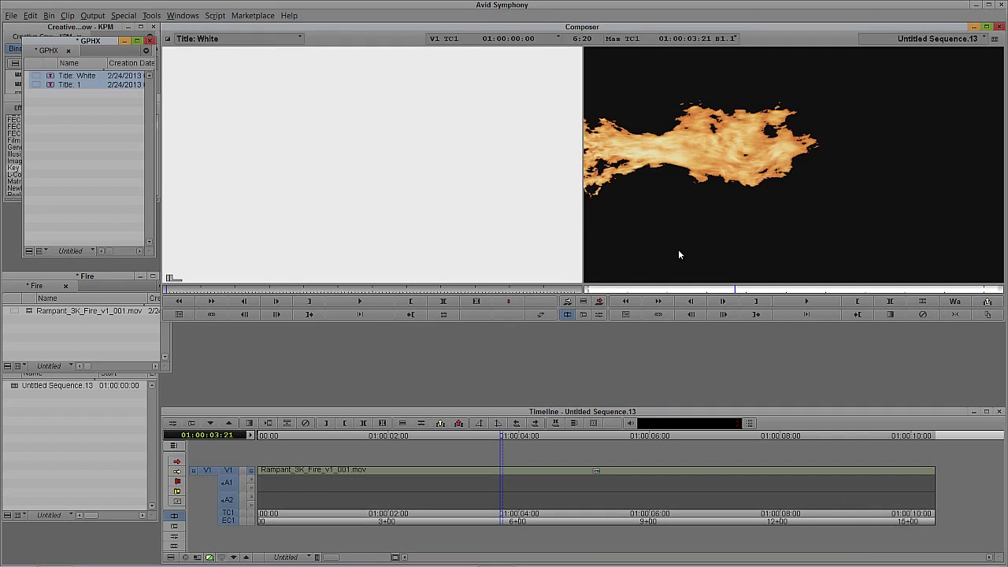
Step: Add a second video track and move the fire clip up from V1 to V2
key(ctrl+y)
click(229, 503)
drag(290, 473, 299, 465)
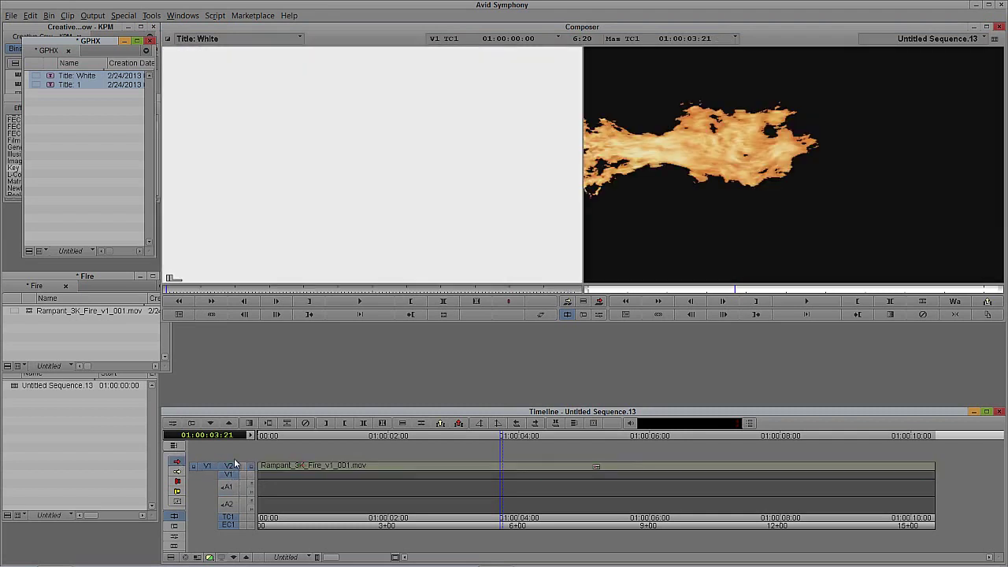
Step: Overwrite the White title onto V1 beneath the full length of the fire clip, with the source marked in at 01:00:30:13
click(269, 290)
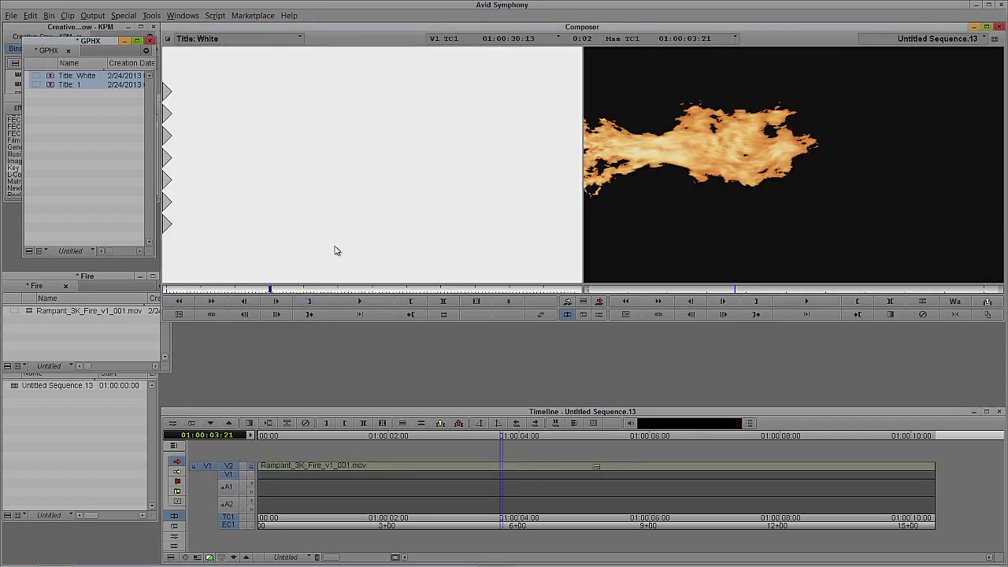
drag(207, 465, 207, 475)
click(179, 462)
click(326, 481)
key(t)
key(b)
click(396, 478)
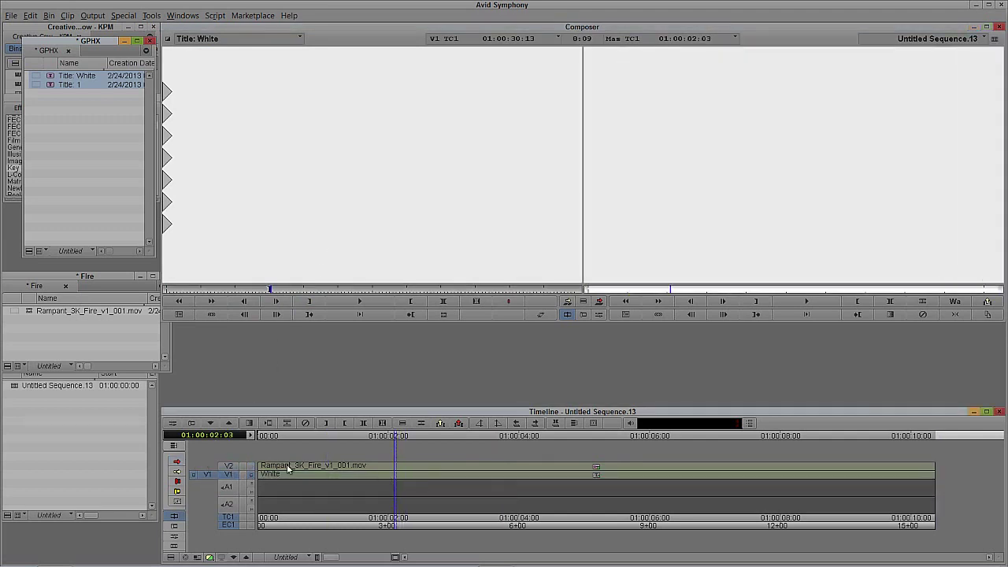
Step: Adjust the Luma Key on the V2 fire clip to Gain 2, trying Soft at 34 and at 0
click(254, 467)
key(apostrophe)
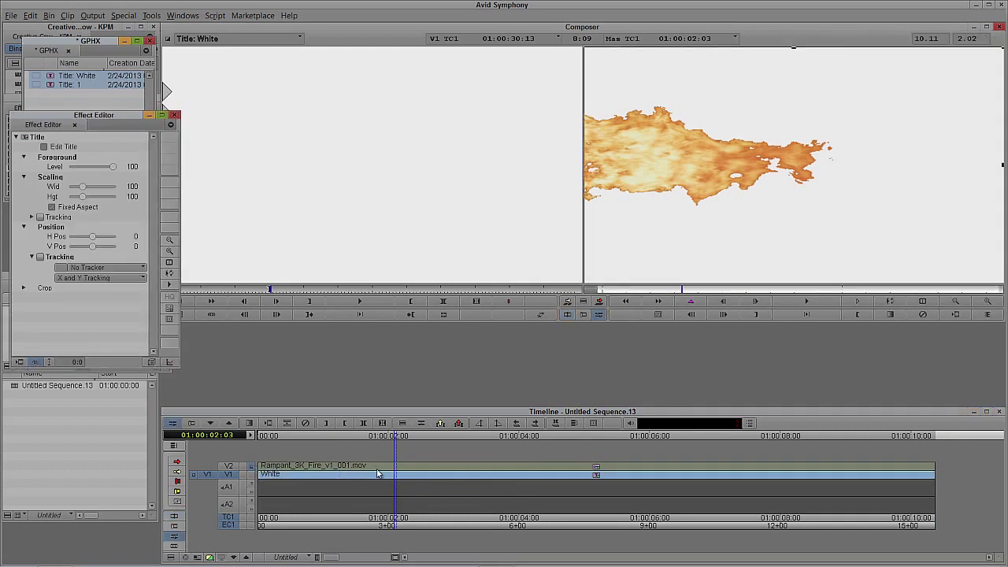
click(376, 466)
drag(106, 126, 203, 130)
mouse_move(180, 205)
mouse_down()
mouse_move(165, 207)
mouse_move(193, 211)
mouse_up()
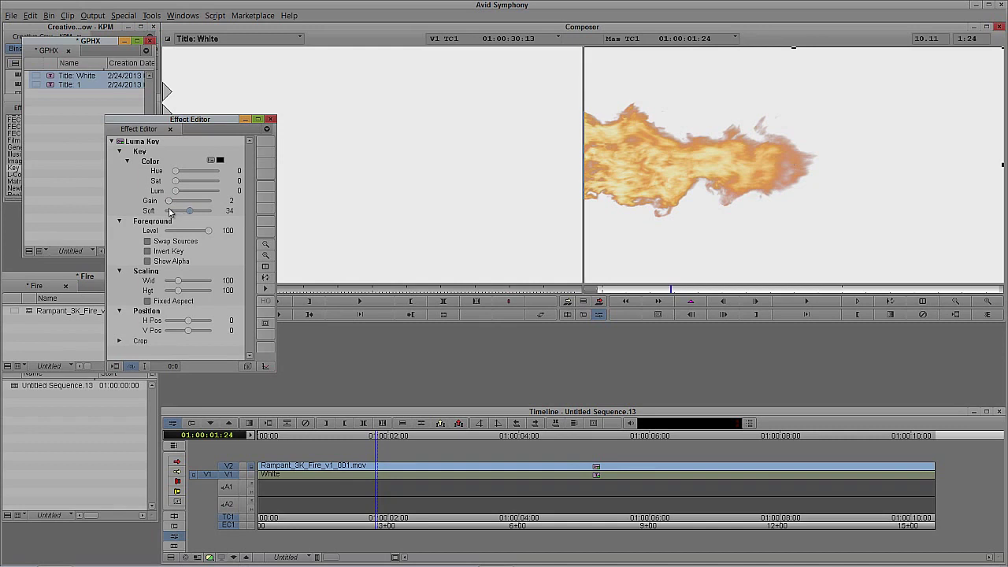
click(169, 213)
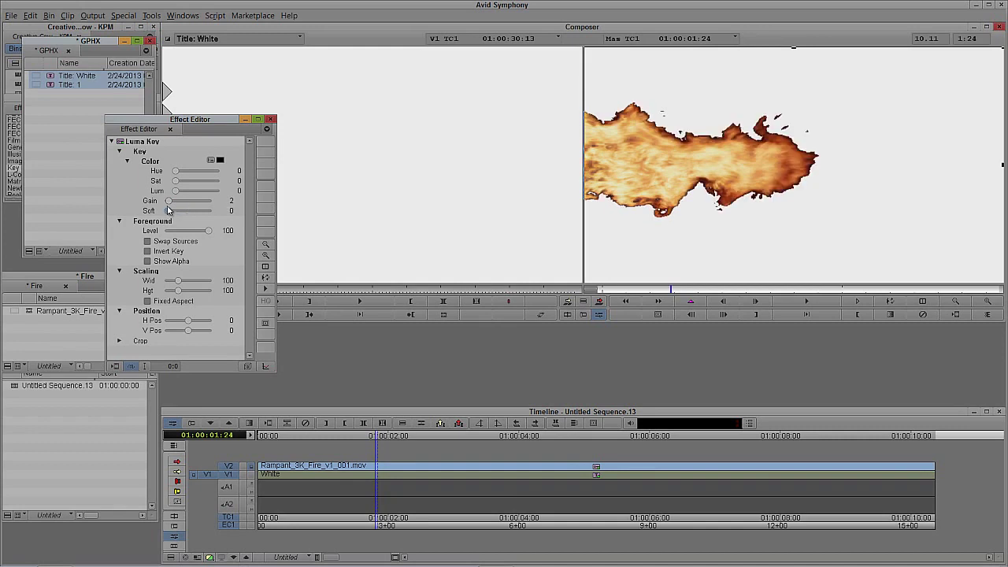
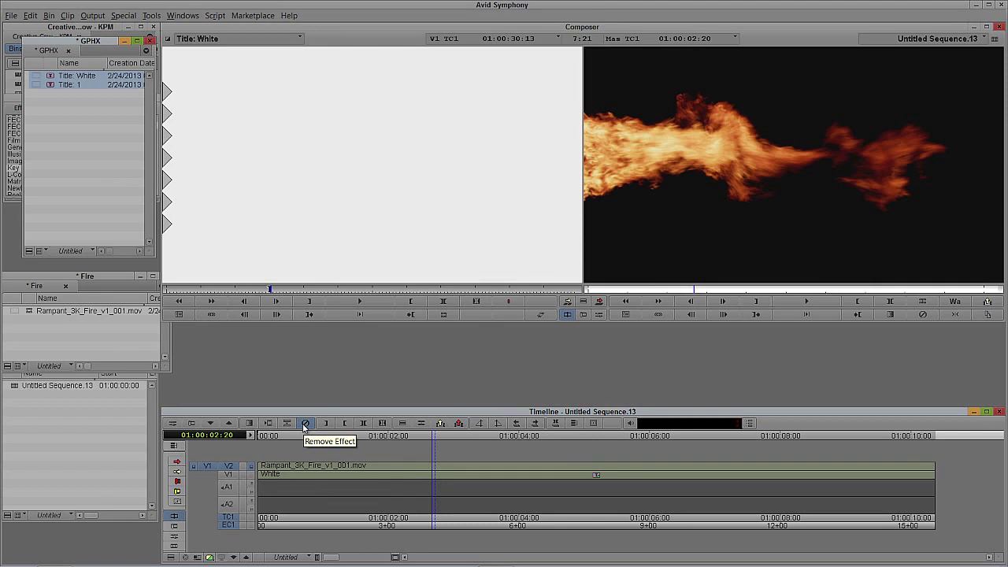
Step: Apply the Color Correction effect from the Image category to the fire clip on V2 and park at 01:00:02:18
mouse_move(370, 475)
mouse_down()
mouse_move(608, 465)
mouse_move(332, 474)
mouse_move(488, 474)
mouse_move(388, 479)
mouse_up()
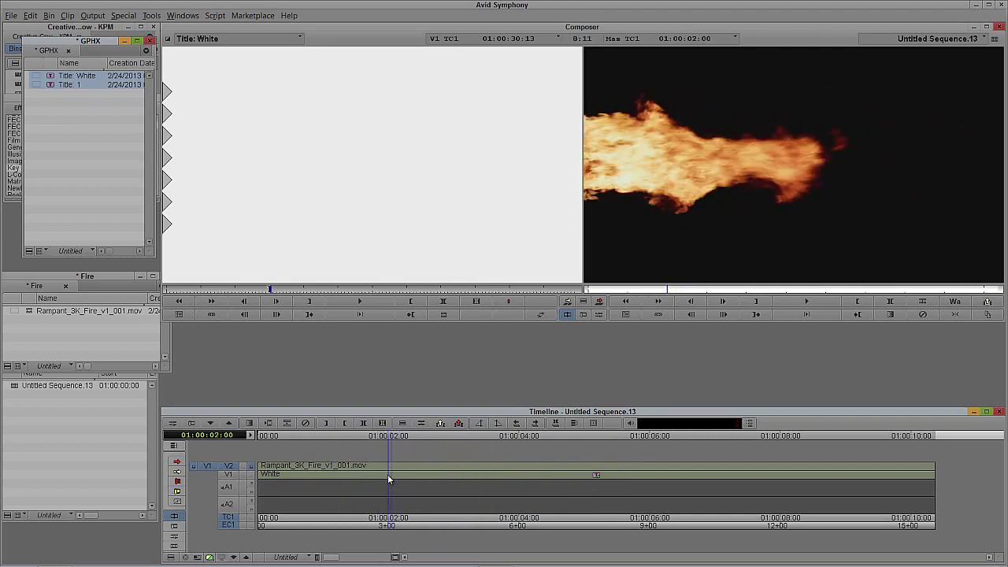
key(ctrl+8)
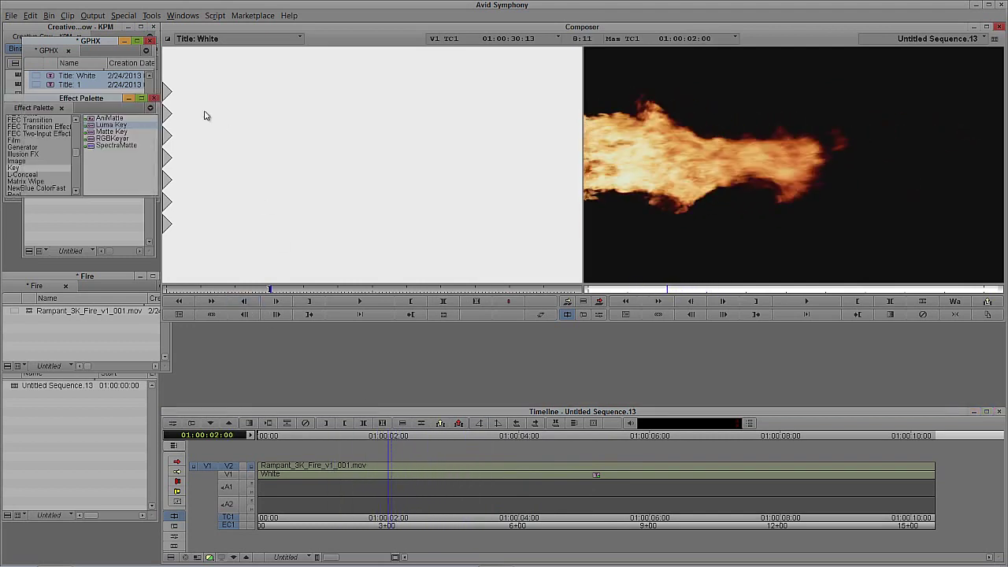
mouse_move(79, 160)
mouse_down()
mouse_move(80, 144)
mouse_move(79, 155)
mouse_up()
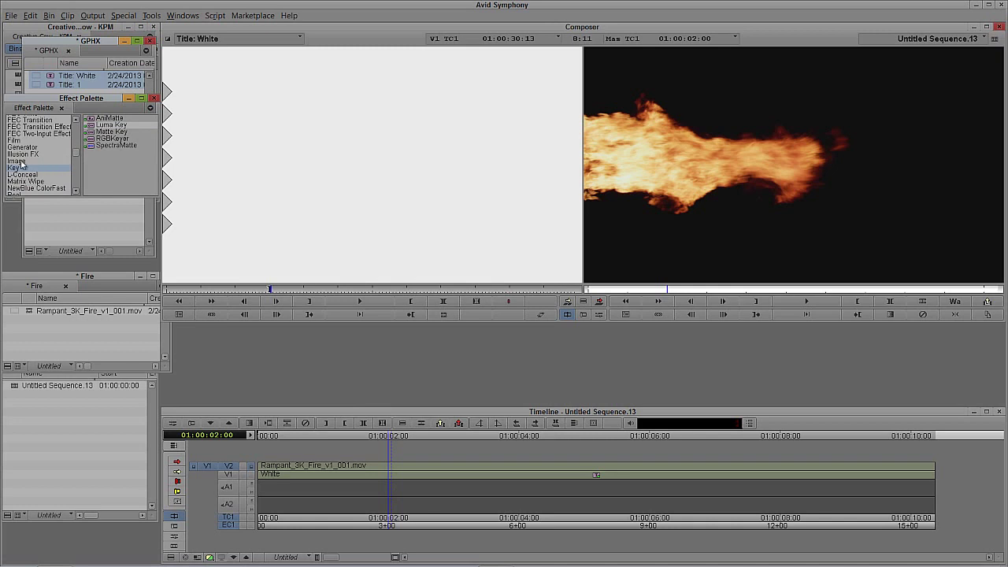
click(22, 162)
click(90, 133)
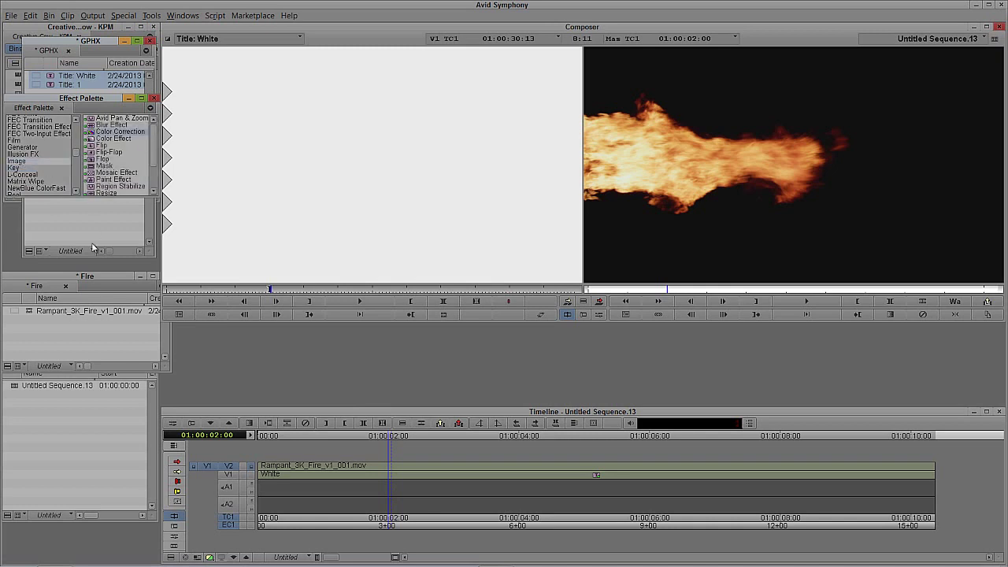
drag(144, 143, 391, 464)
click(427, 474)
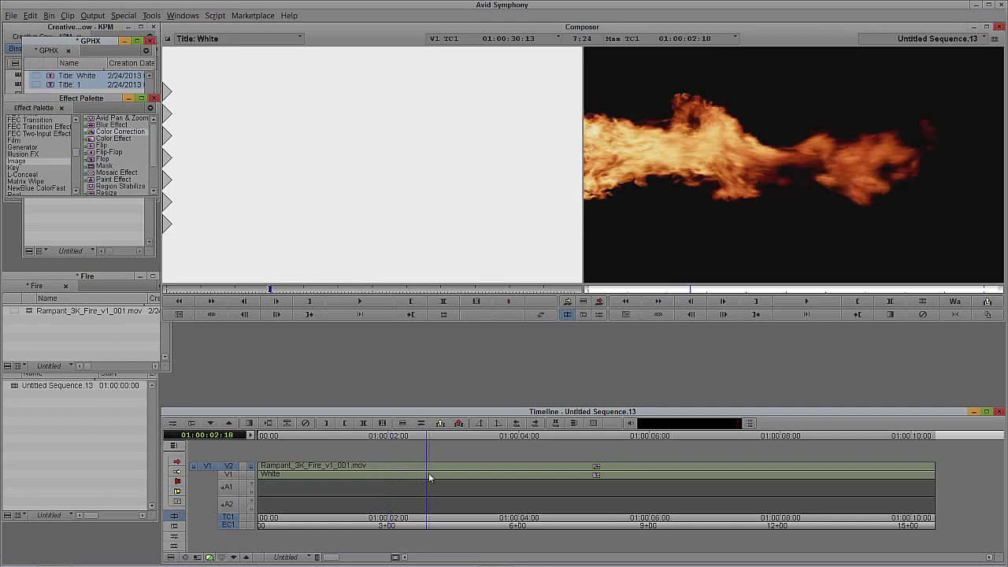
Step: Set the fire clip's Color Correction master controls to Saturation 0, Gain about 132 and Gamma about 1.35
key(ctrl+8)
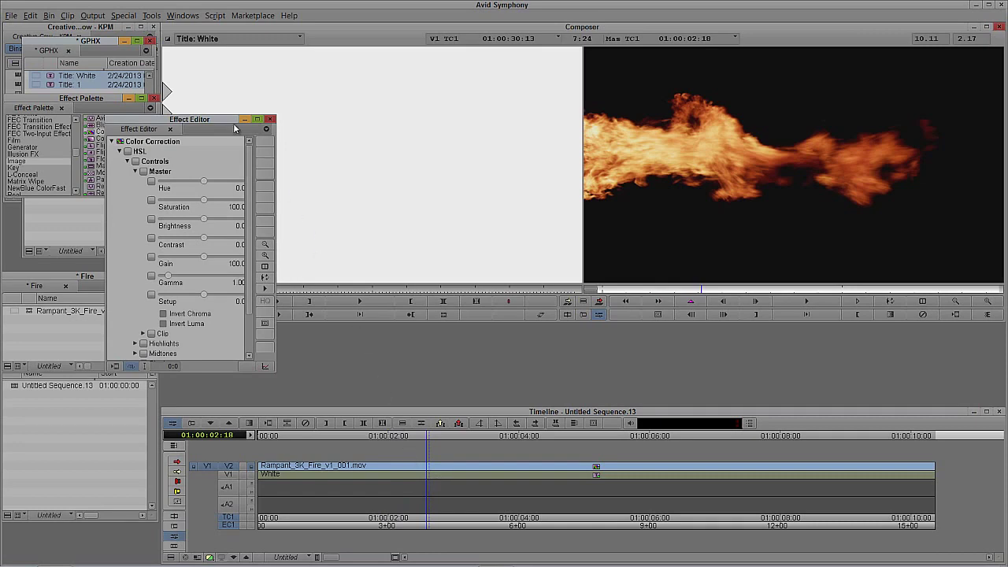
drag(222, 119, 114, 174)
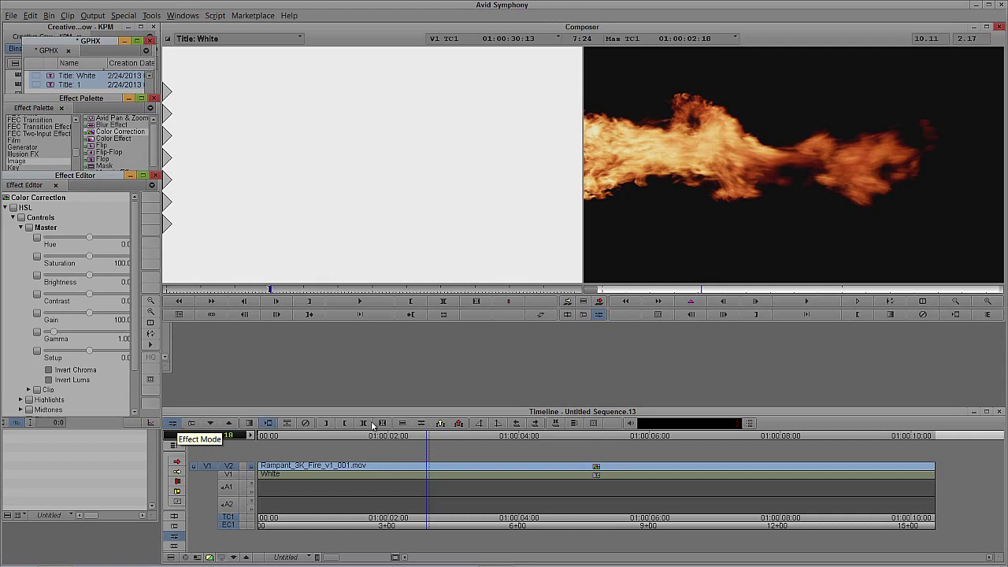
drag(59, 172, 78, 156)
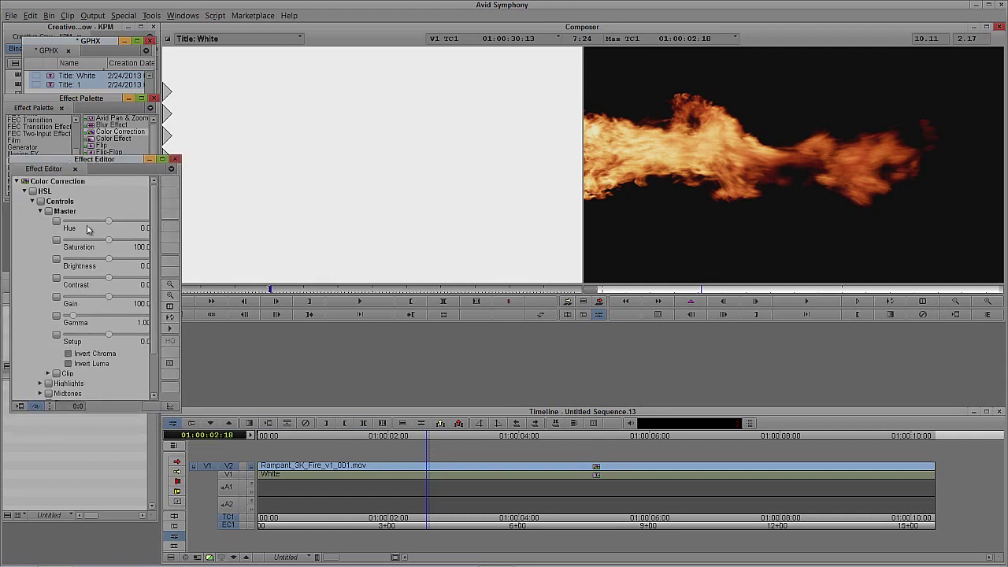
drag(108, 245, 42, 247)
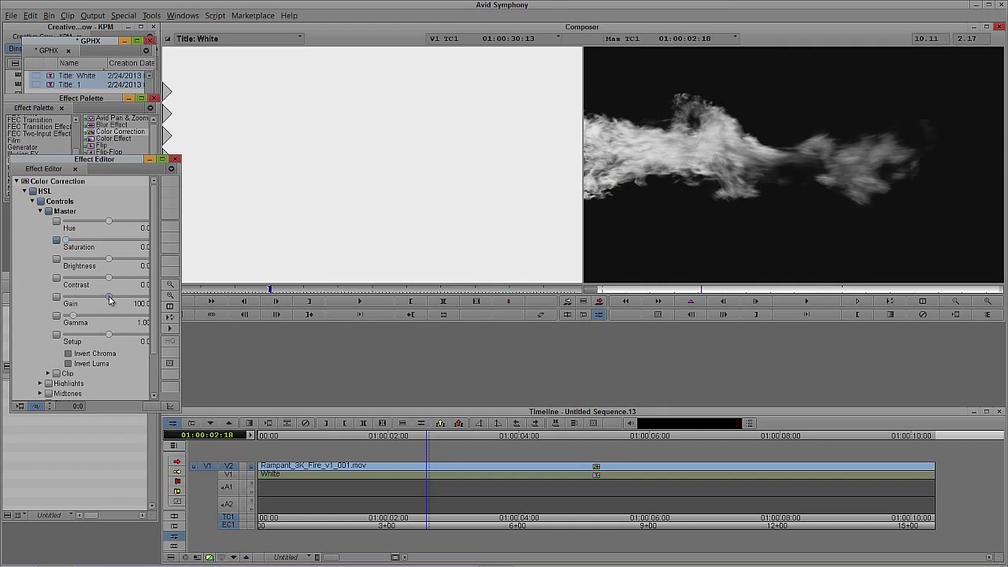
drag(110, 298, 124, 296)
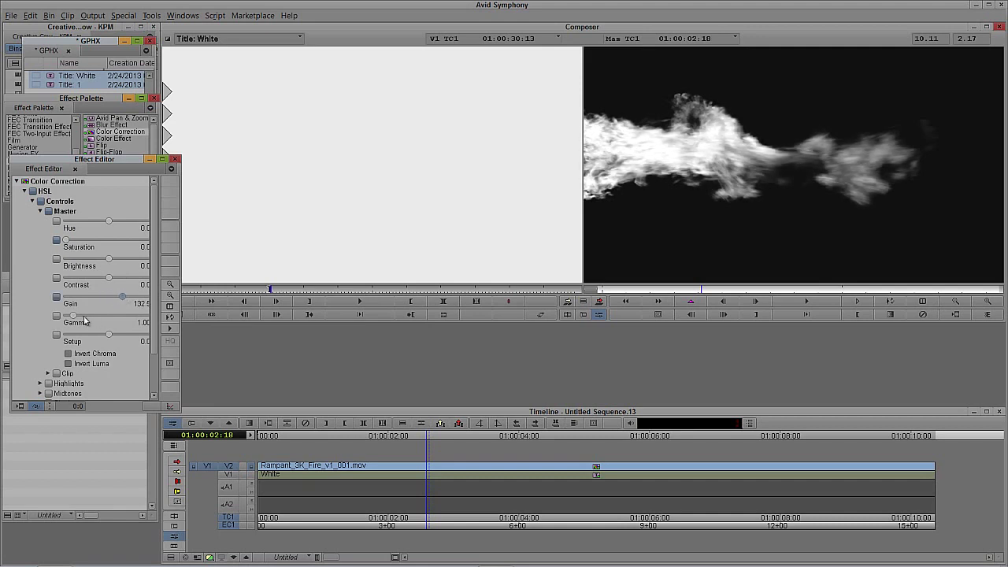
drag(73, 316, 79, 319)
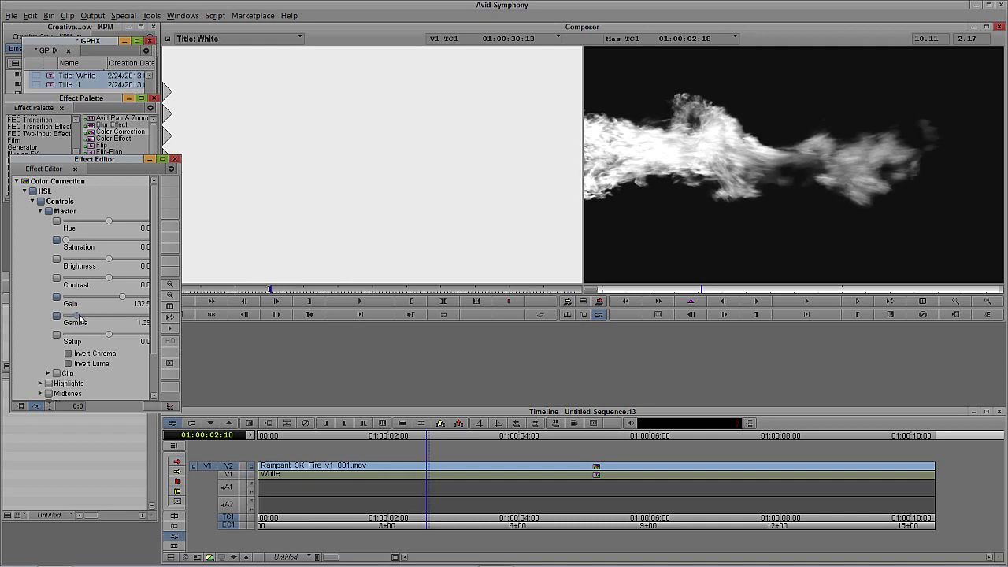
Step: Leave effect editing and add a third video track to the sequence
click(426, 475)
key(y)
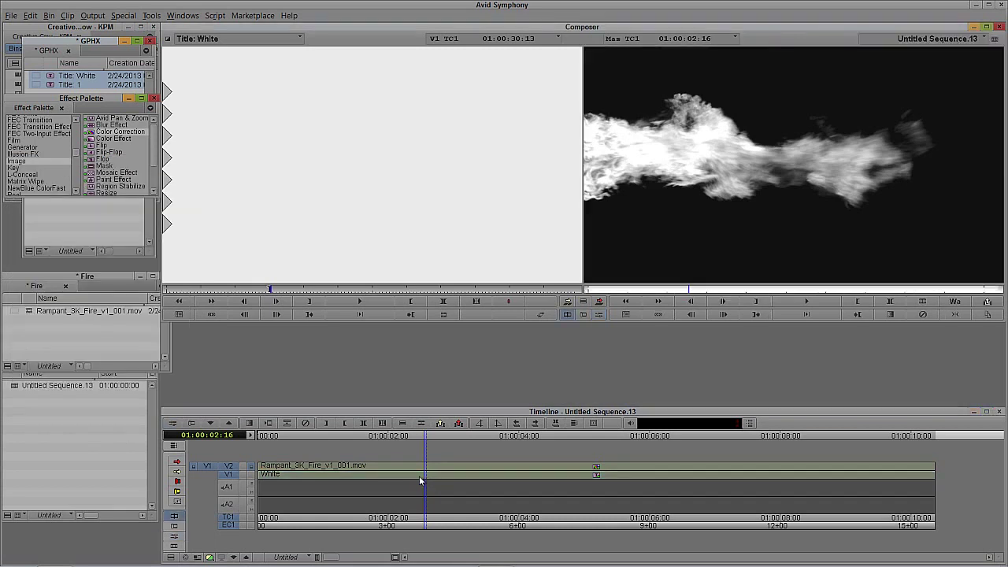
key(ctrl+y)
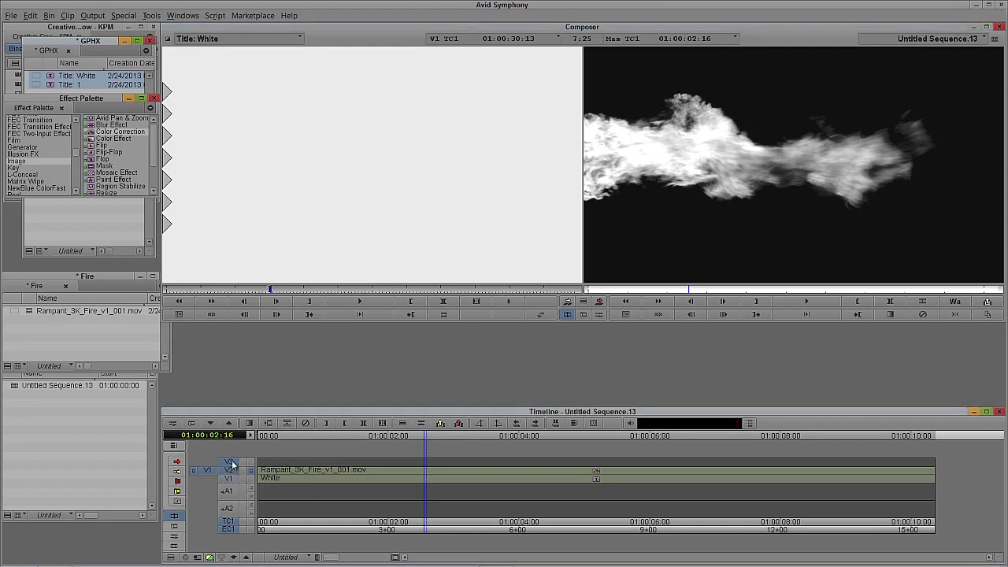
Step: Copy the desaturated fire clip from V2 and overwrite it onto V3 over the same range
click(295, 477)
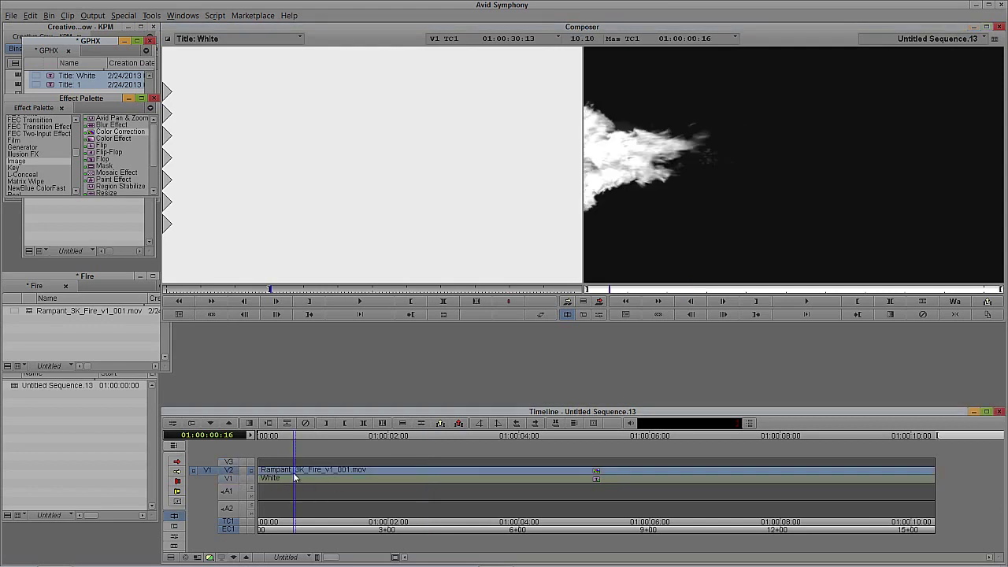
key(alt+c)
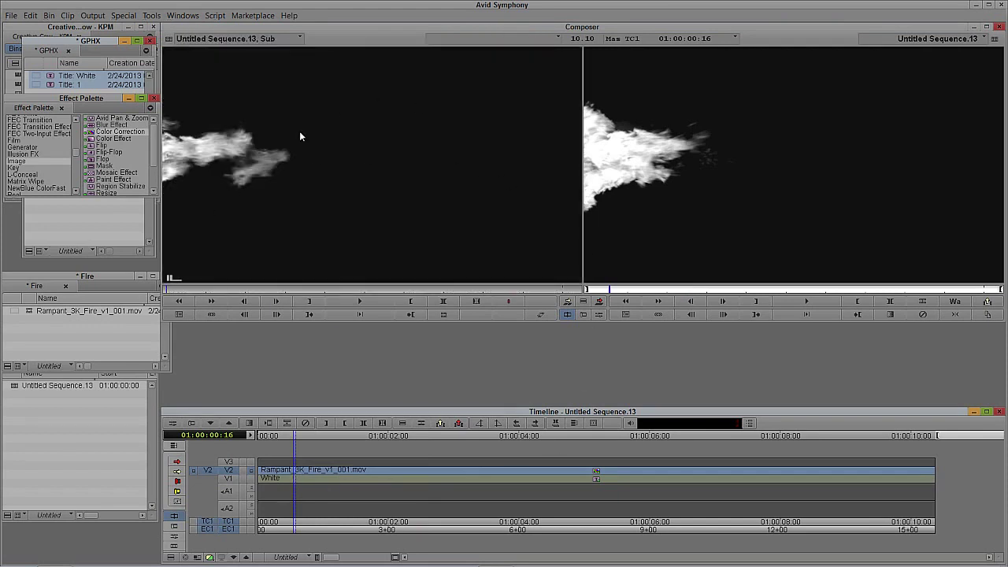
click(228, 462)
click(228, 470)
click(307, 474)
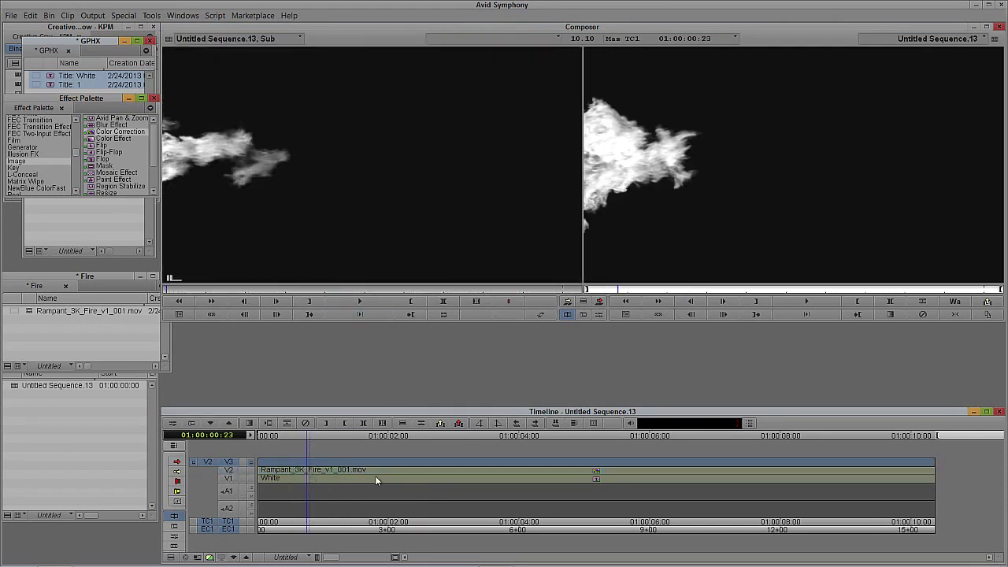
key(b)
Step: Remove the Color Correction effect from the fire clip on V2, leaving the copy on V3 desaturated
click(433, 481)
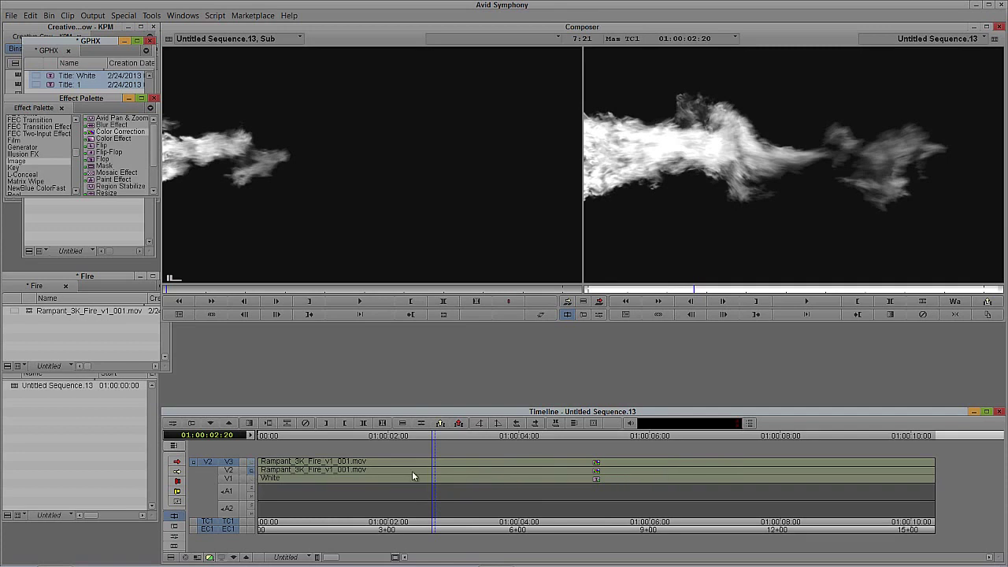
click(230, 470)
click(231, 461)
key(Delete)
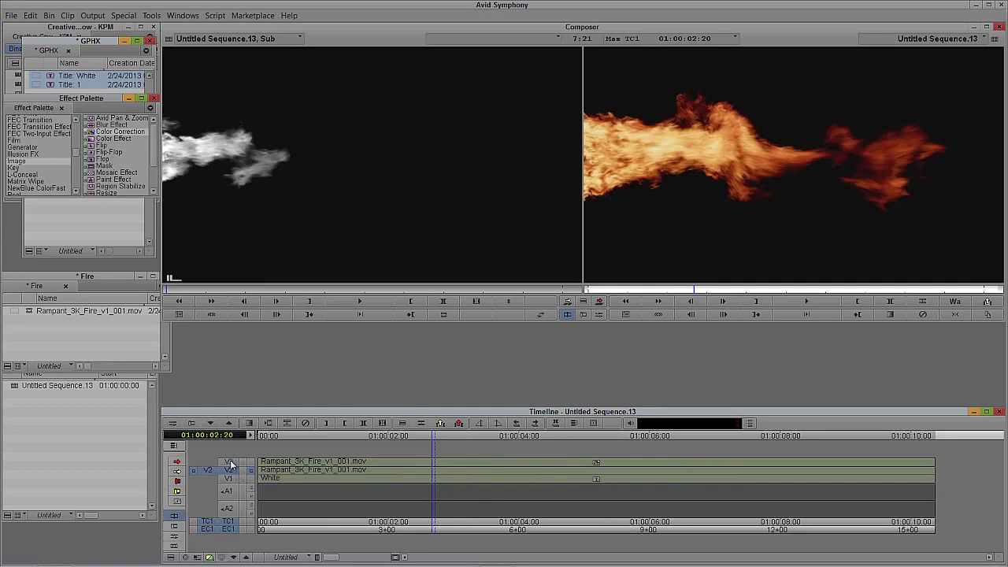
right_click(231, 461)
drag(350, 464, 435, 477)
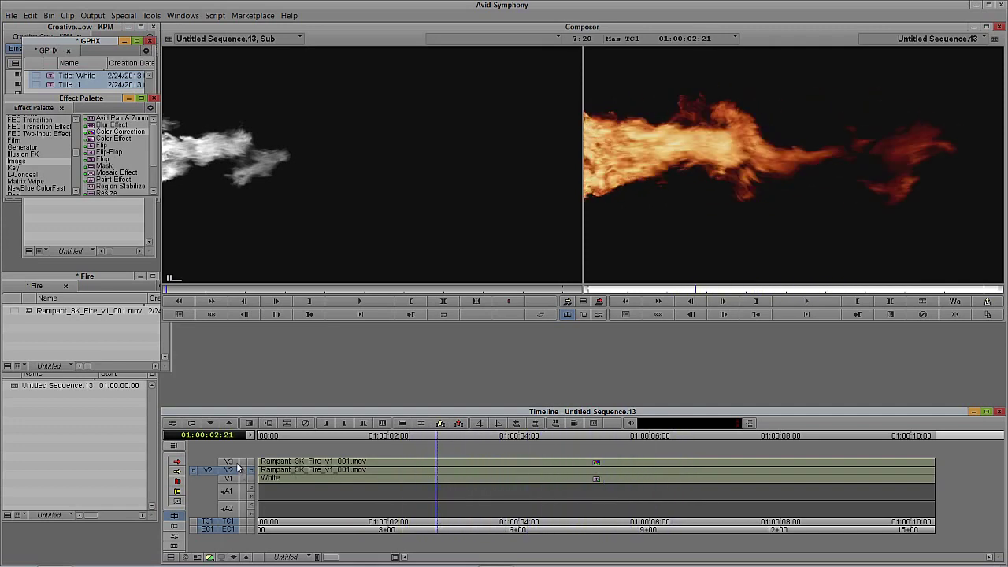
Step: Turn on monitoring for V3 and play through the desaturated fire clip forward and backward
click(250, 462)
drag(361, 472, 259, 484)
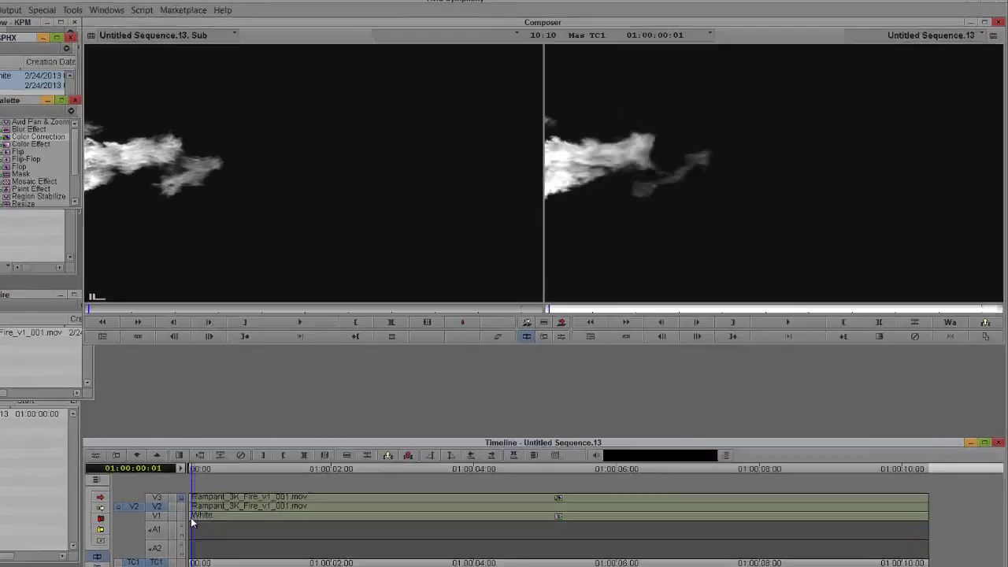
drag(191, 517, 461, 517)
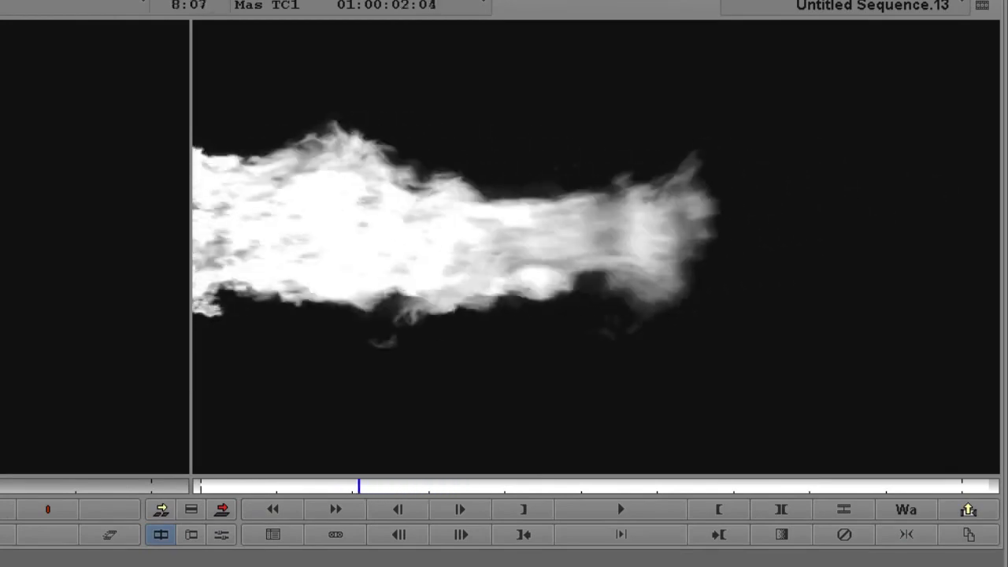
key(l)
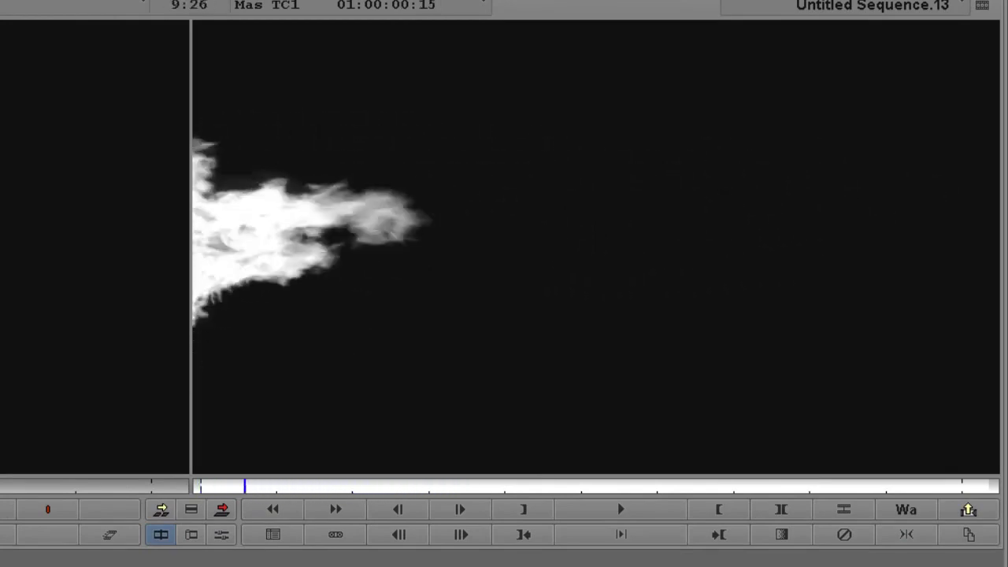
key(j)
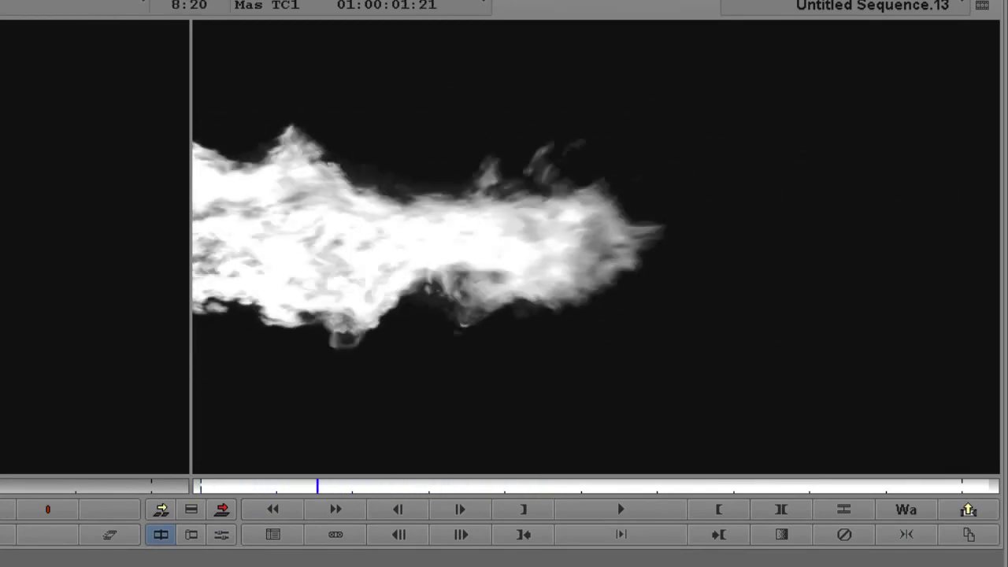
key(k)
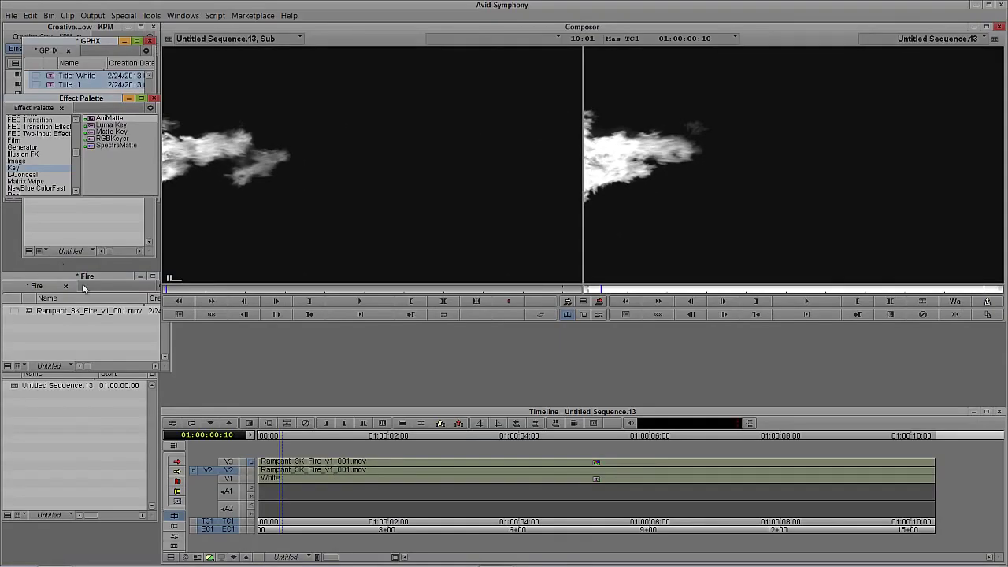
Step: Add a Matte Key on top of the Color Correction on the V3 fire clip and compare the V1 and V3 outputs
click(111, 132)
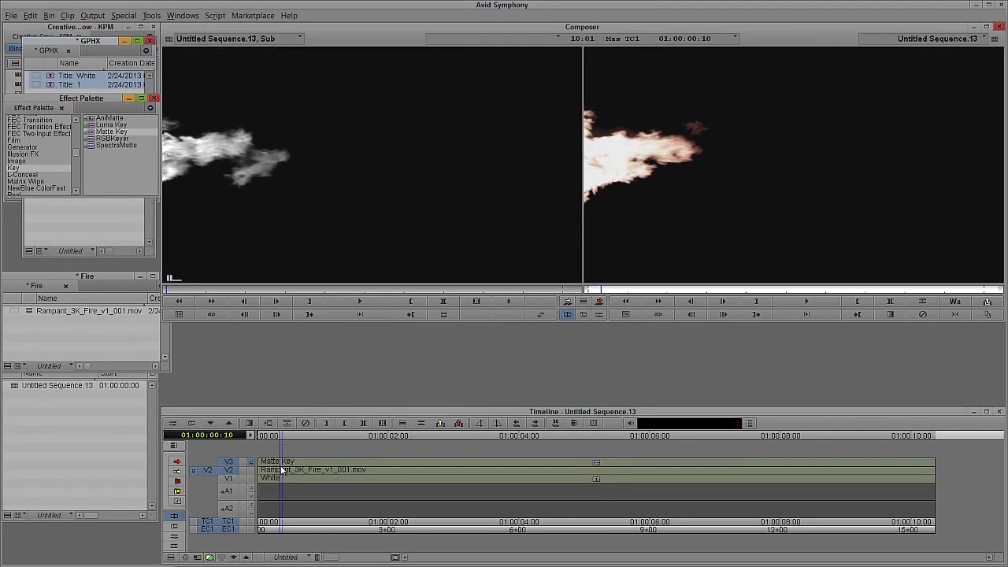
drag(281, 469, 684, 464)
click(250, 479)
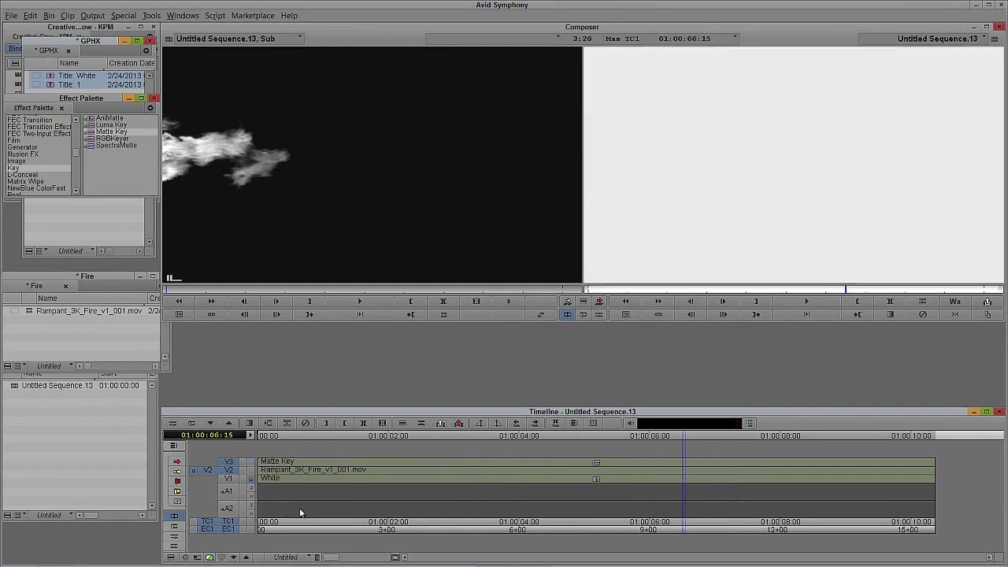
drag(362, 474, 348, 474)
click(251, 462)
drag(277, 476, 387, 476)
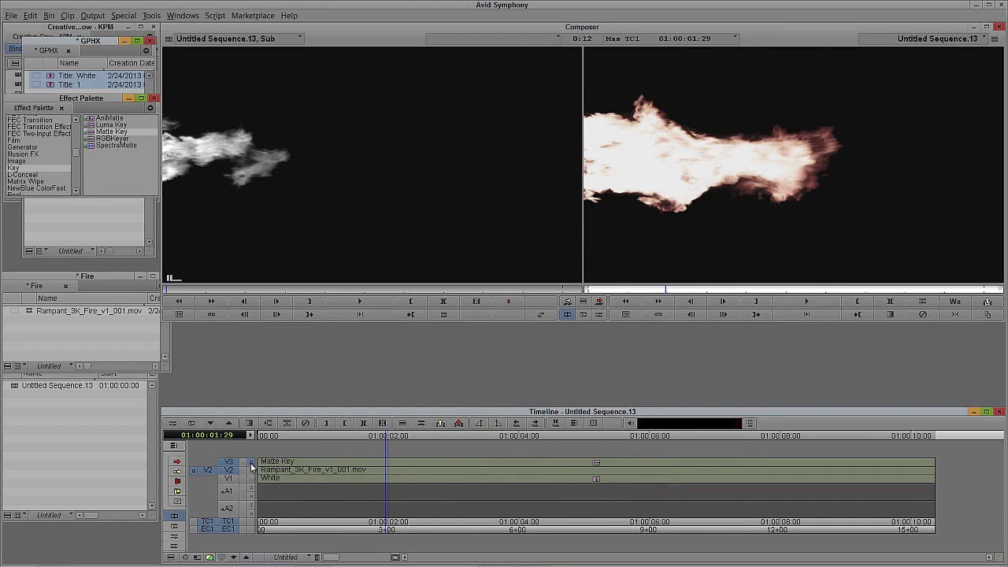
Step: Step into the V3 Matte Key nest, view the fire with and without V3 monitoring, and step back out
click(233, 556)
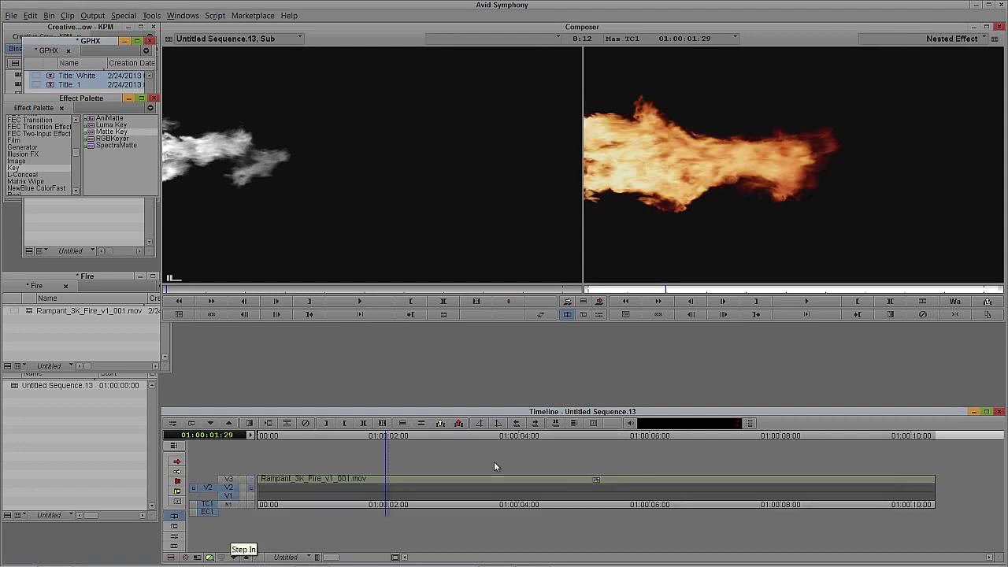
click(249, 485)
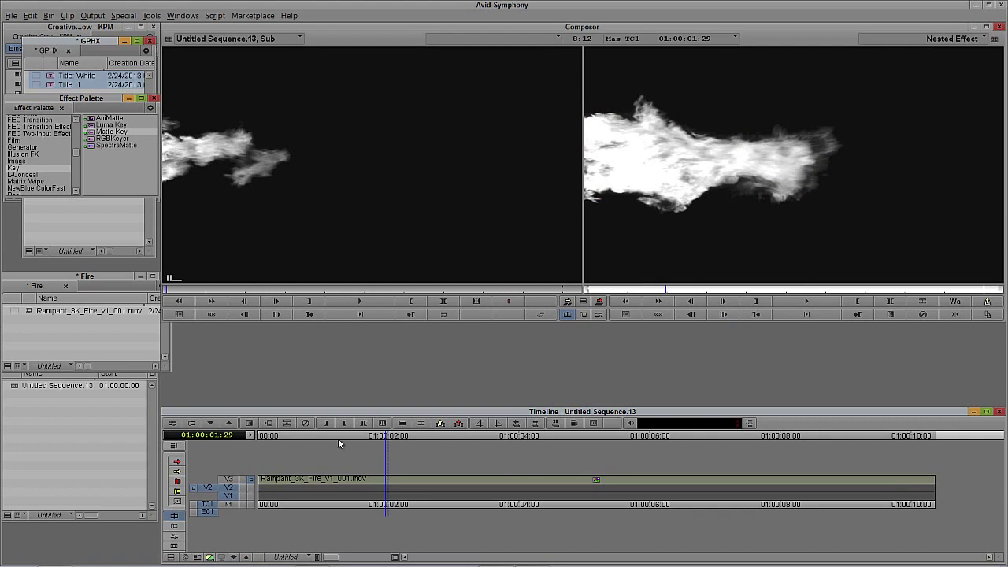
click(246, 556)
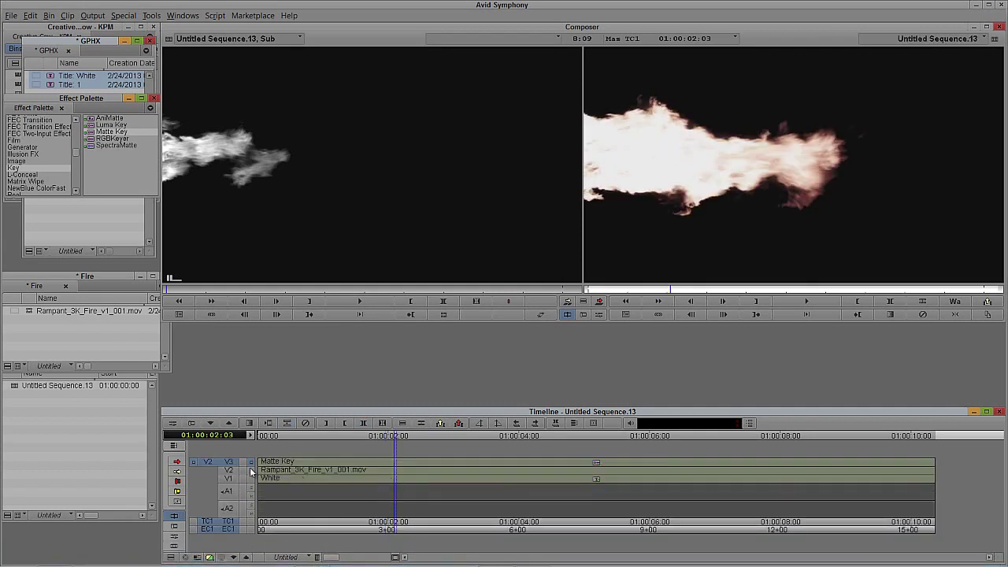
Step: Open the V3 Matte Key for editing, toggle Show Alpha to check the matte, and enable Invert Key
key(apostrophe)
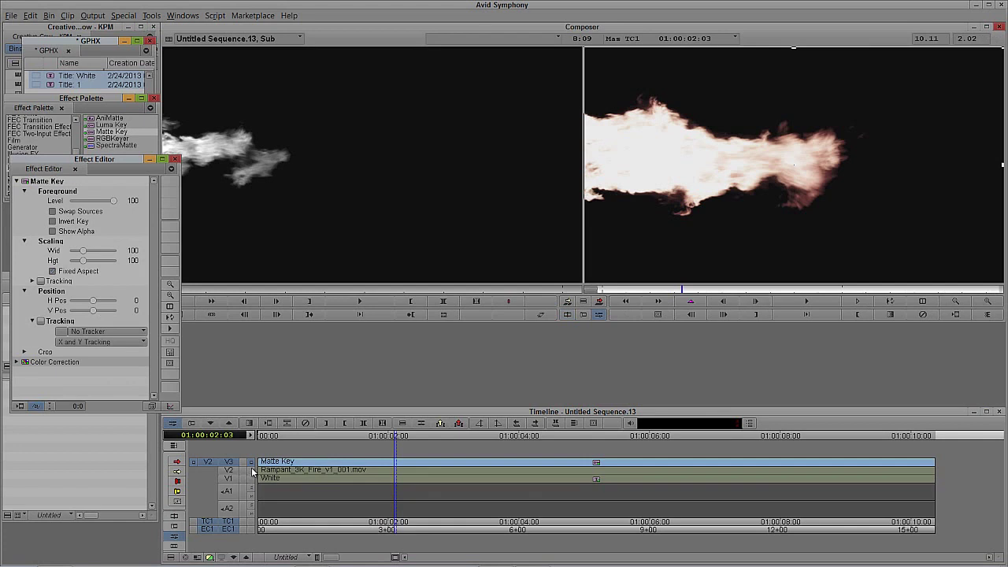
click(54, 231)
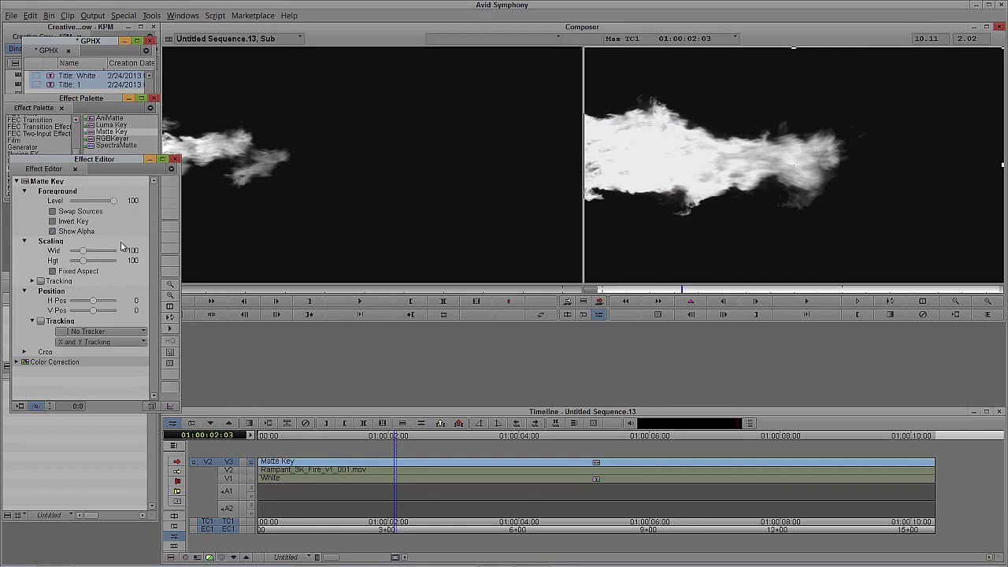
click(53, 231)
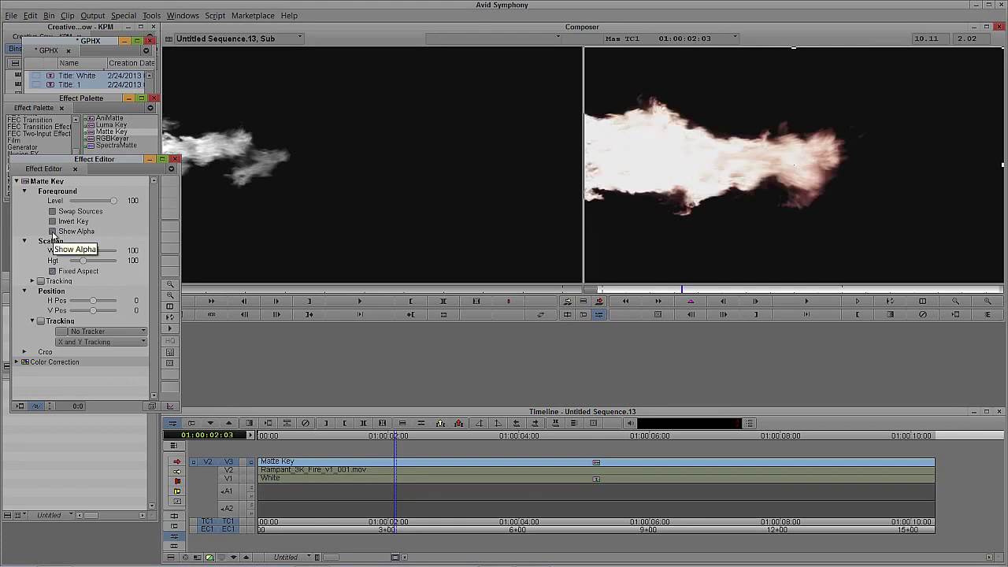
click(54, 222)
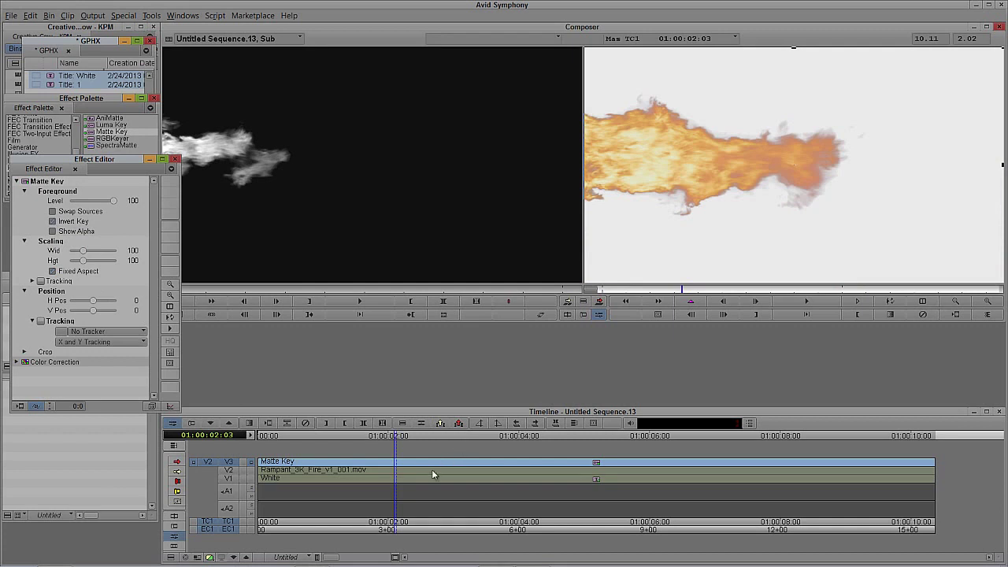
Step: Leave effect editing and scrub through the sequence to inspect the fire keyed over the white title
click(430, 469)
key(j)
key(j)
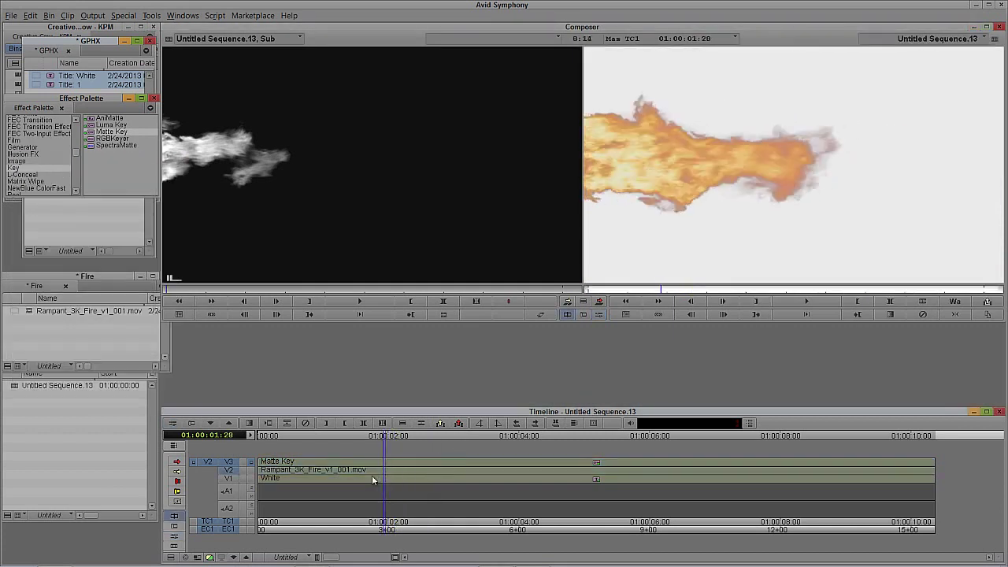
drag(277, 492, 562, 462)
drag(596, 458, 533, 463)
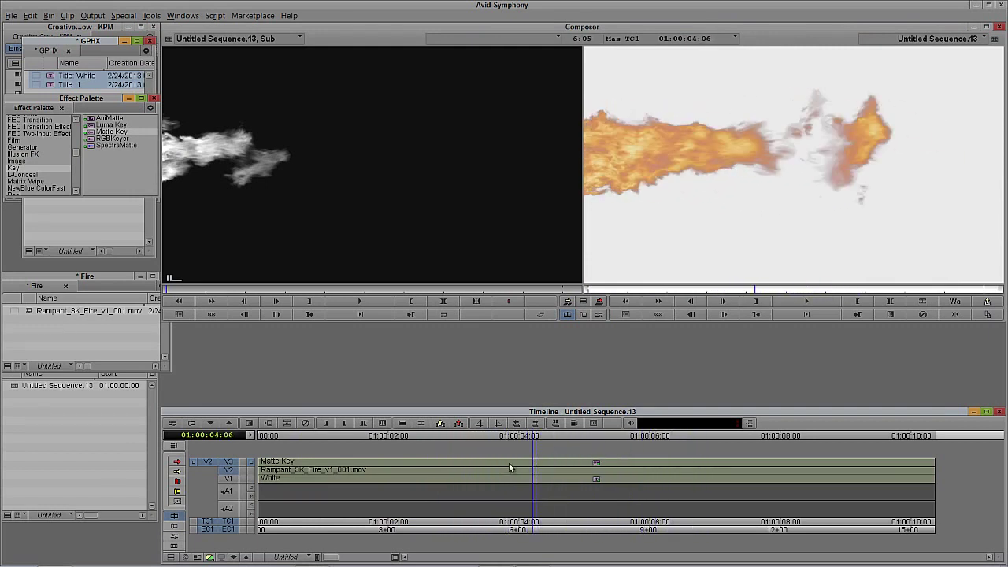
Step: Set the Color Correction nested in the V3 Matte Key to Gain 167.50, Gamma 1.461 and Setup -31.88, and close the nest
double_click(511, 462)
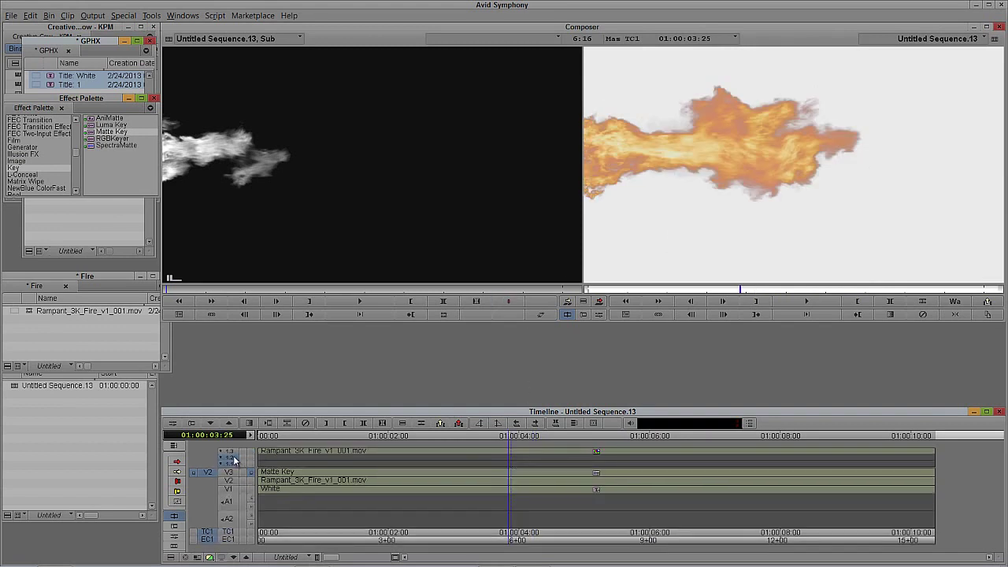
key(apostrophe)
click(509, 448)
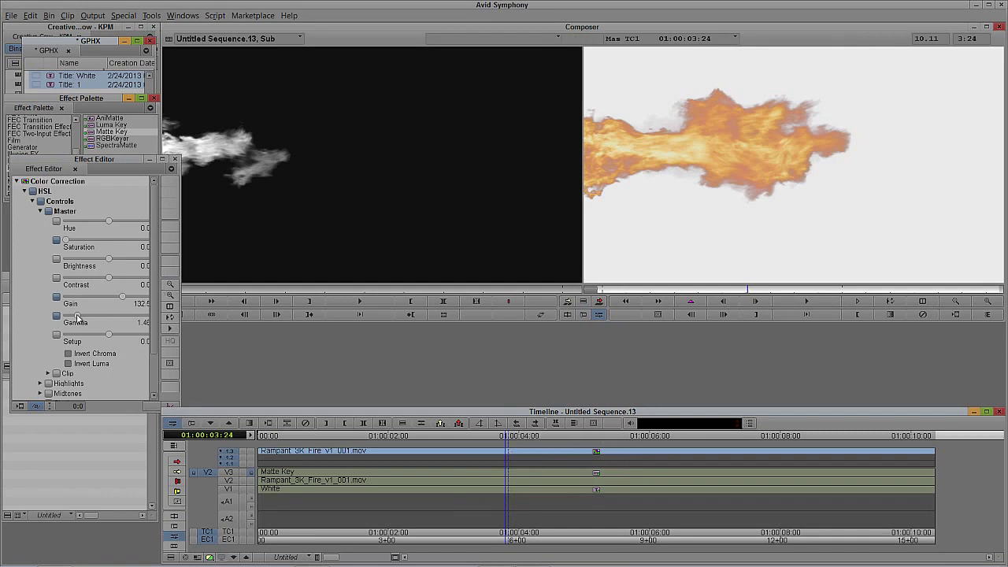
drag(78, 315, 137, 297)
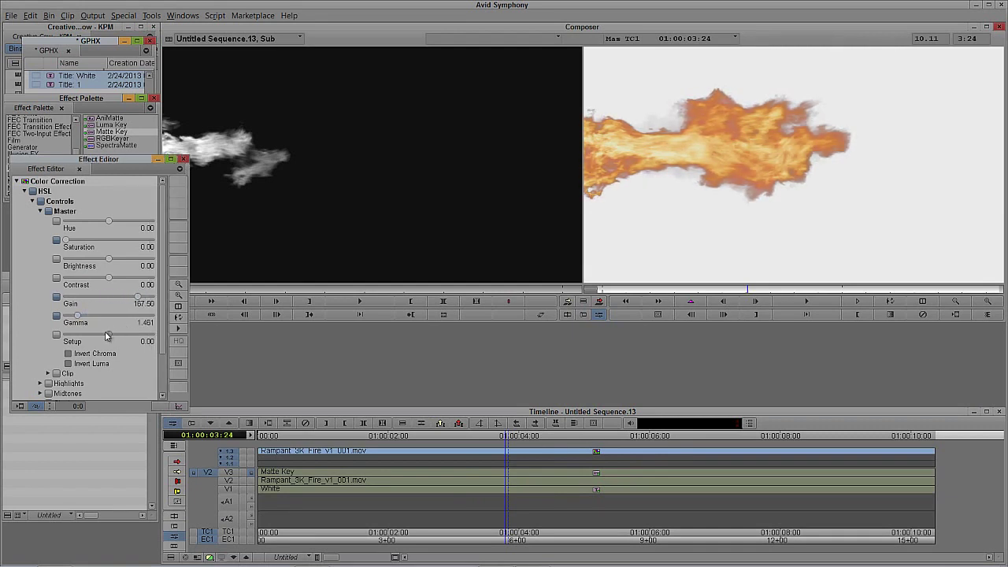
drag(105, 331, 103, 336)
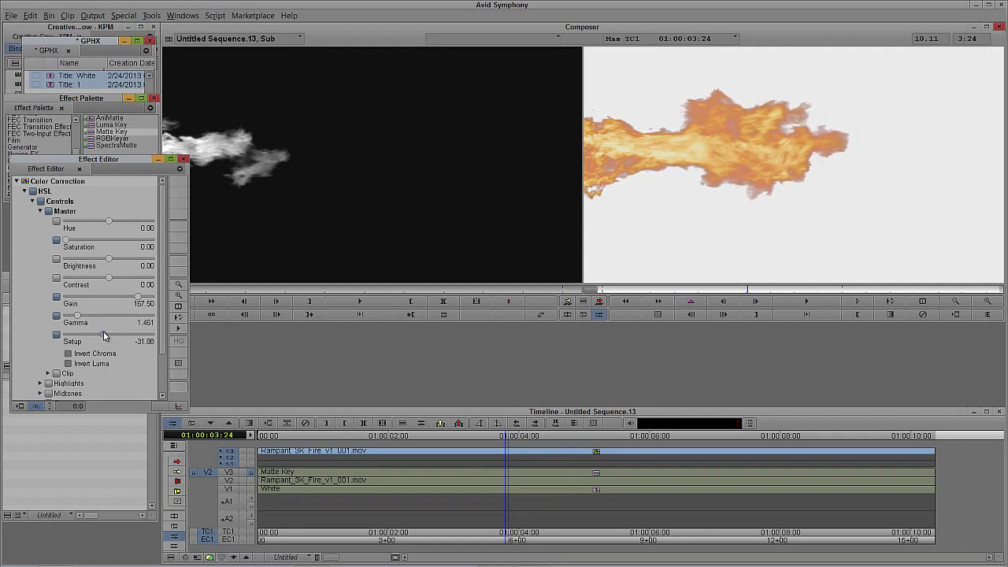
key(y)
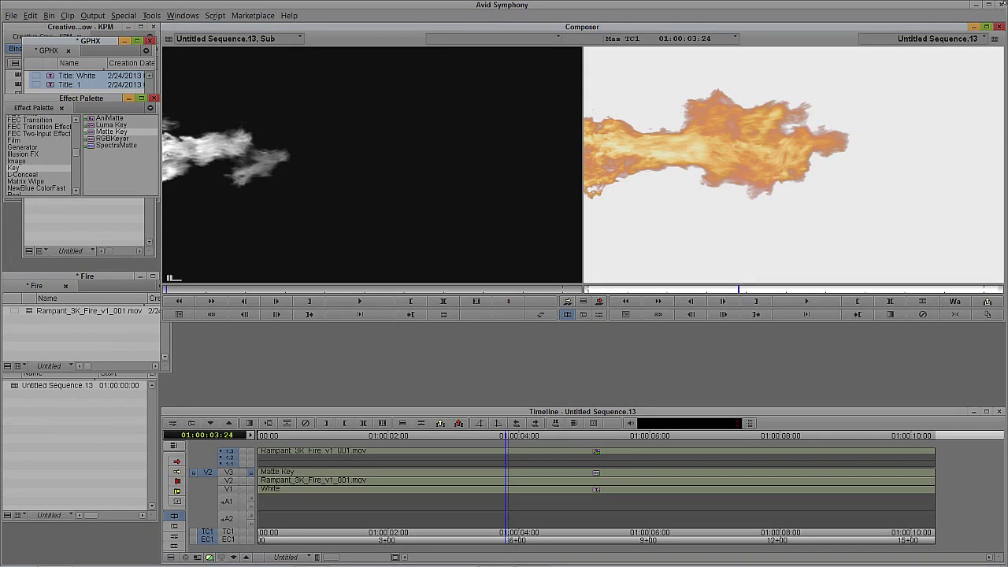
click(512, 473)
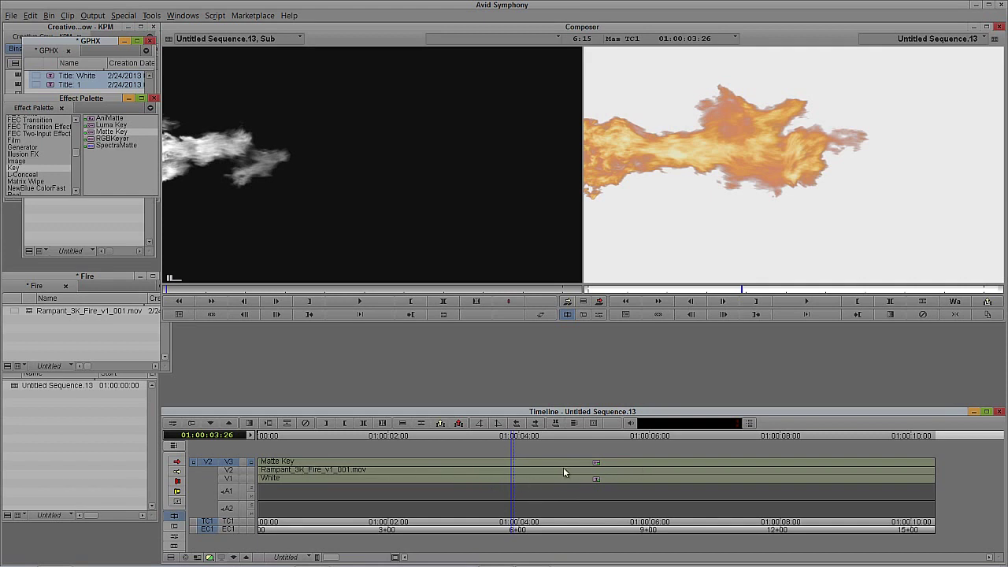
Step: Close the Effect Palette, move the GPHX bin clear, and load Title: 1 into the source monitor
click(155, 99)
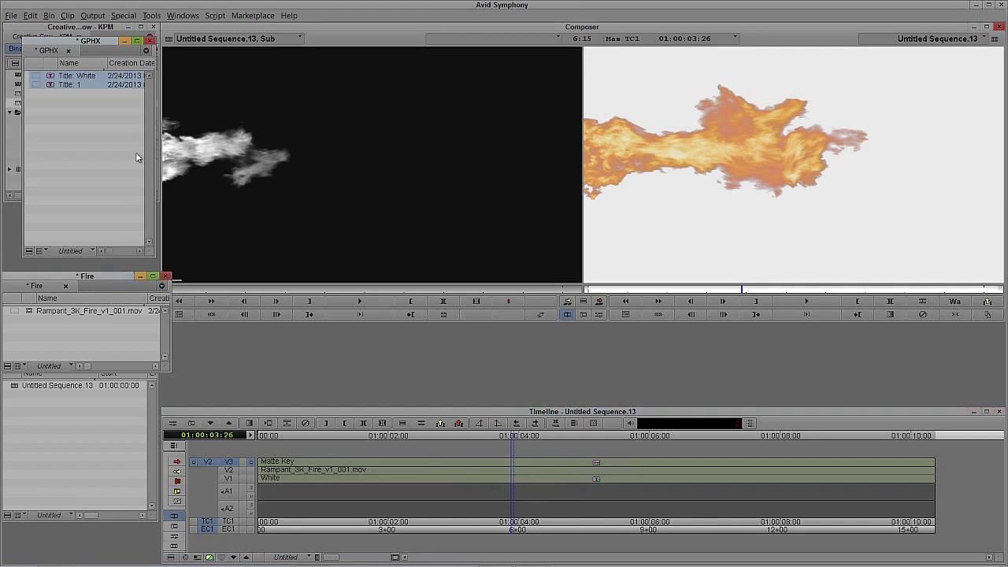
click(103, 154)
drag(90, 41, 80, 204)
double_click(43, 248)
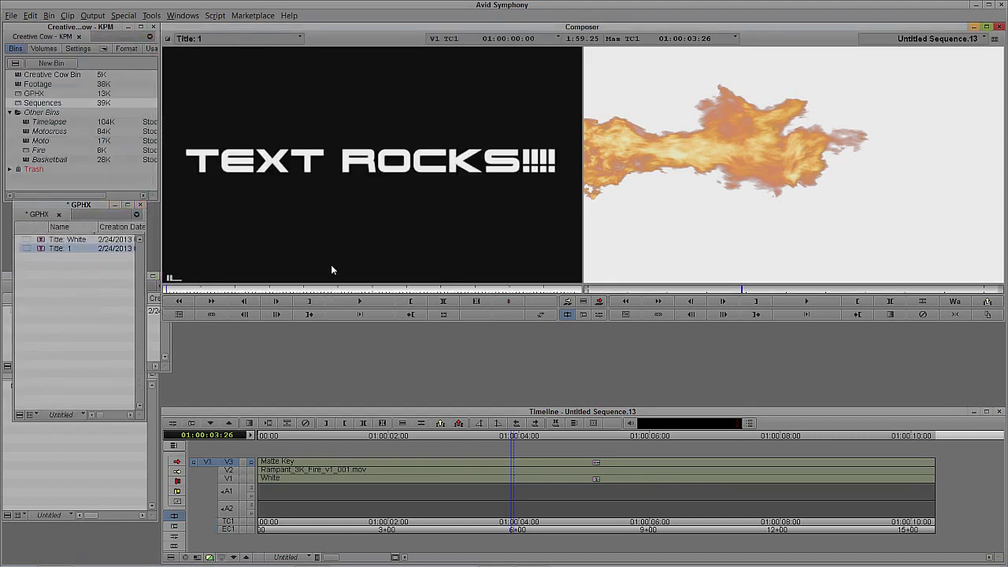
Step: Patch the source video to V2 and overwrite the fire clip there with Title: 1 from the sequence start
click(277, 477)
click(227, 471)
click(228, 461)
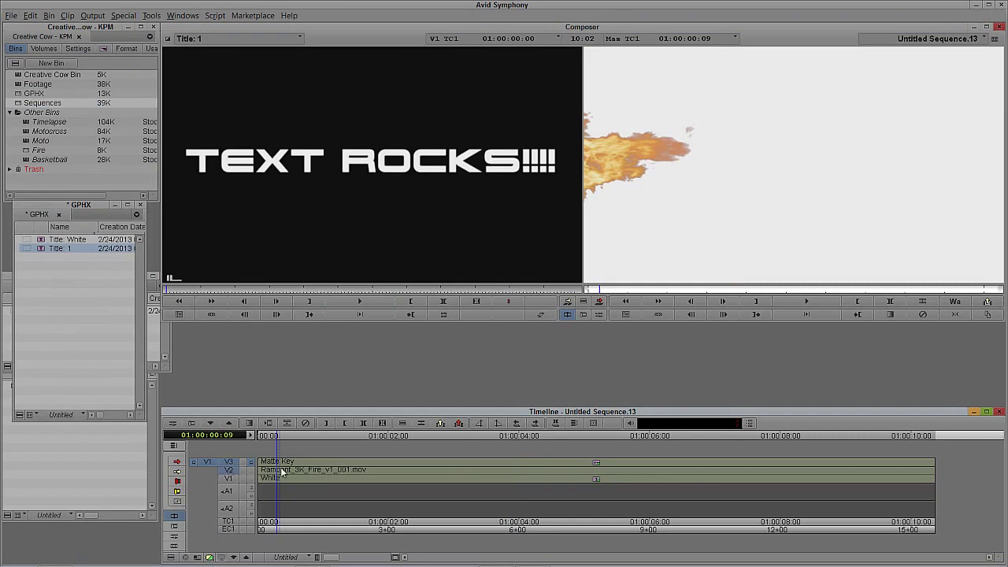
click(299, 470)
drag(301, 475, 254, 461)
key(b)
Step: Clear the White title from V1 and play the sequence to check the text revealed by the fire matte
click(229, 479)
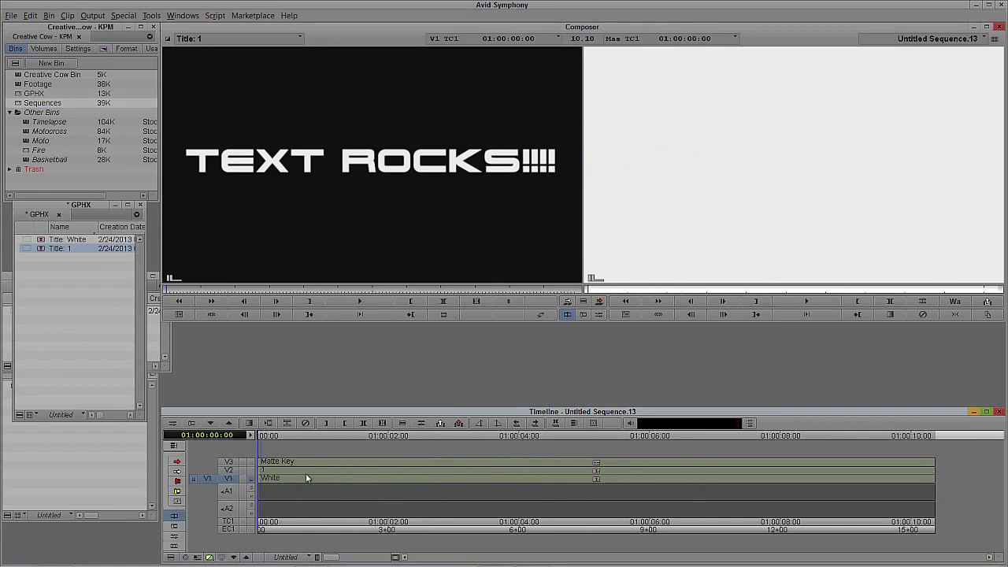
click(307, 478)
key(Delete)
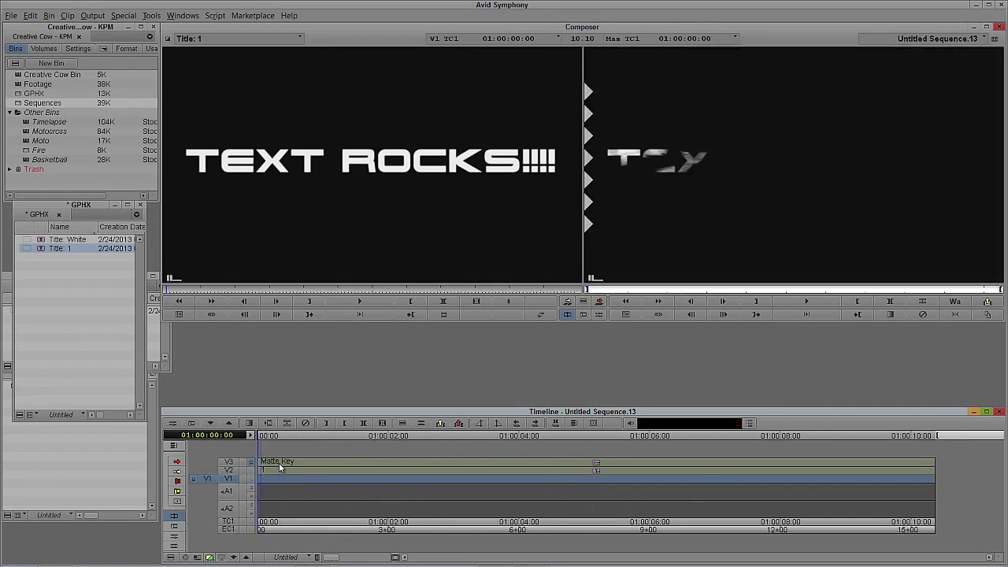
click(799, 302)
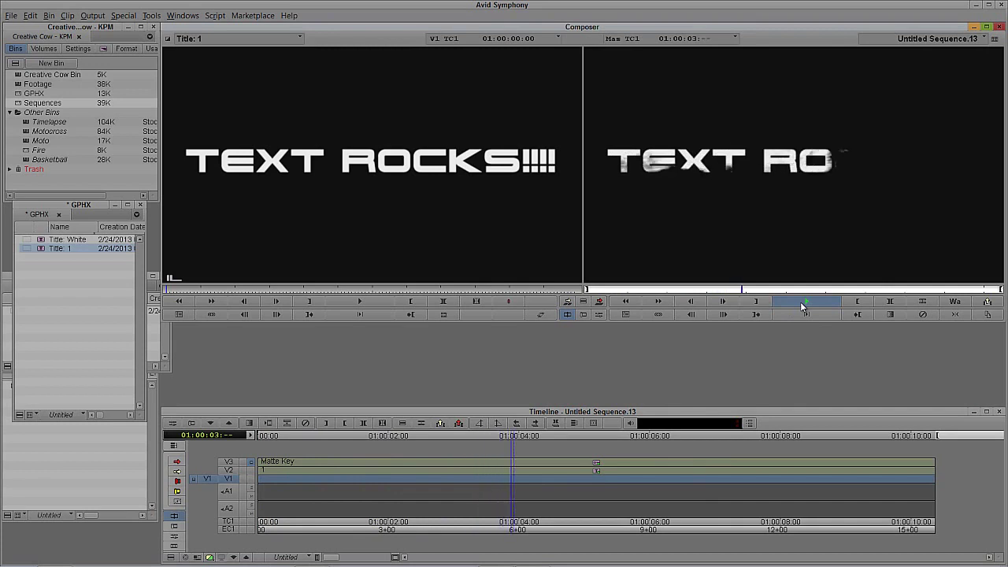
Step: Reopen the White title for editing, change its background to light blue, and save it over the existing title
click(800, 302)
click(87, 279)
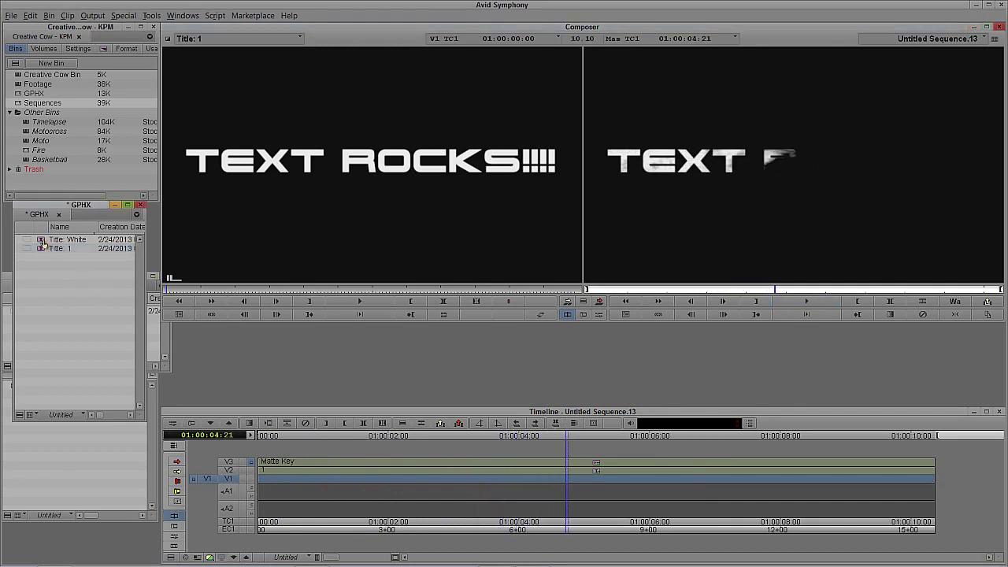
click(53, 240)
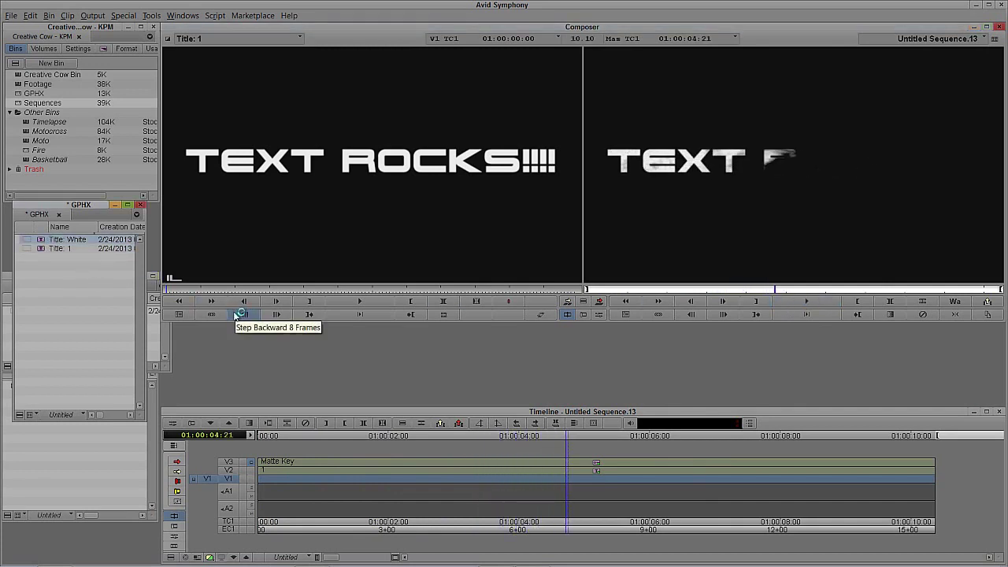
click(525, 309)
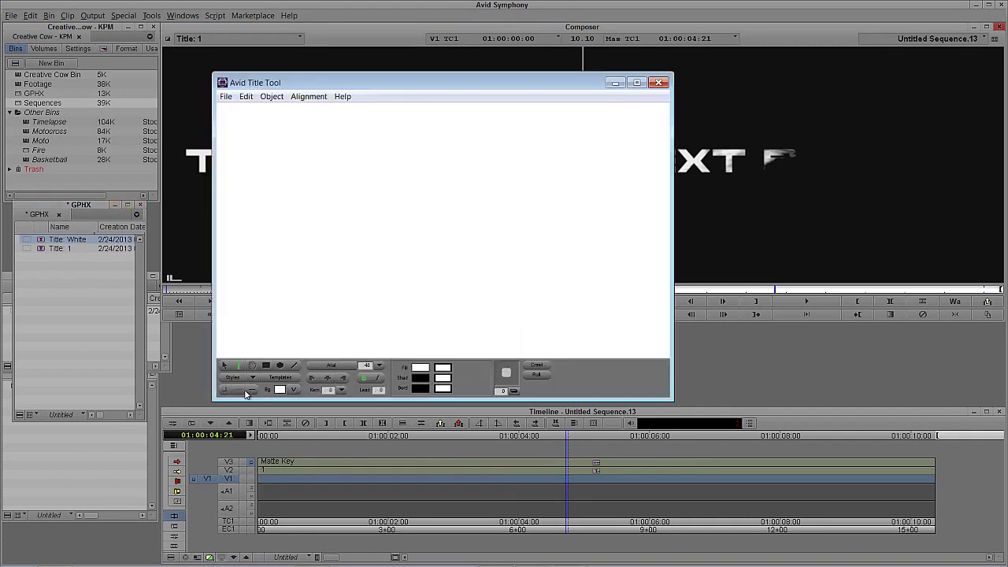
drag(279, 390, 367, 297)
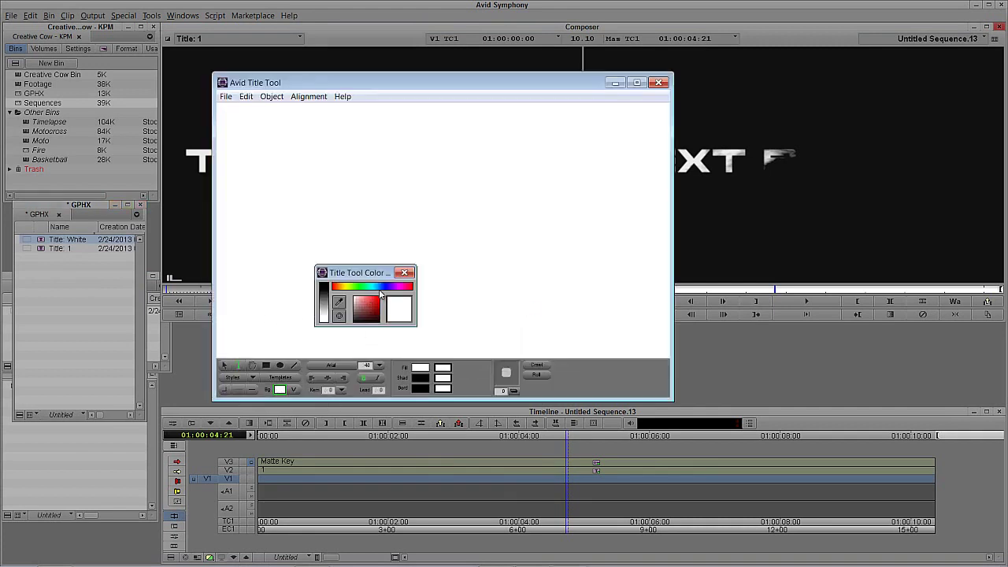
click(375, 288)
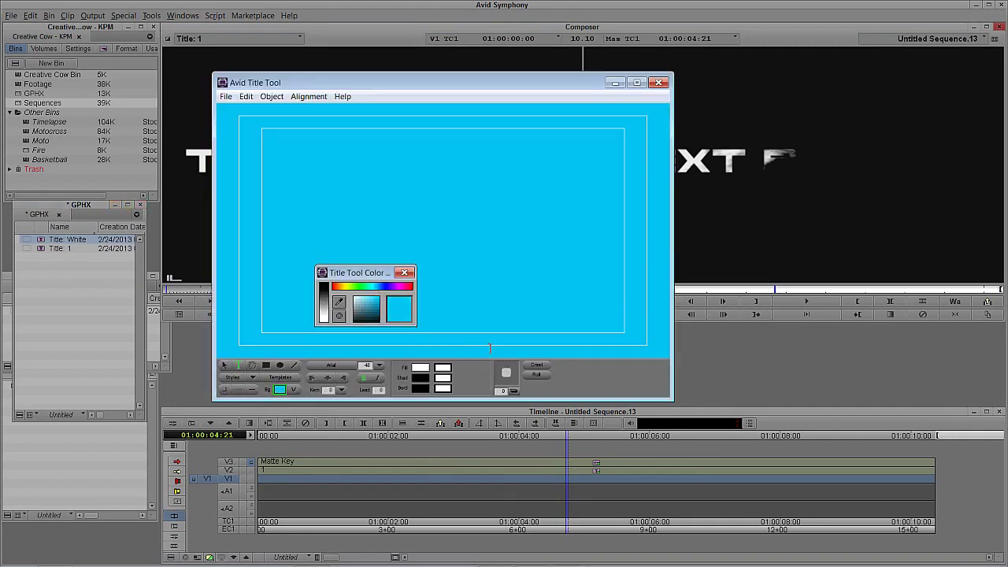
click(404, 272)
click(657, 83)
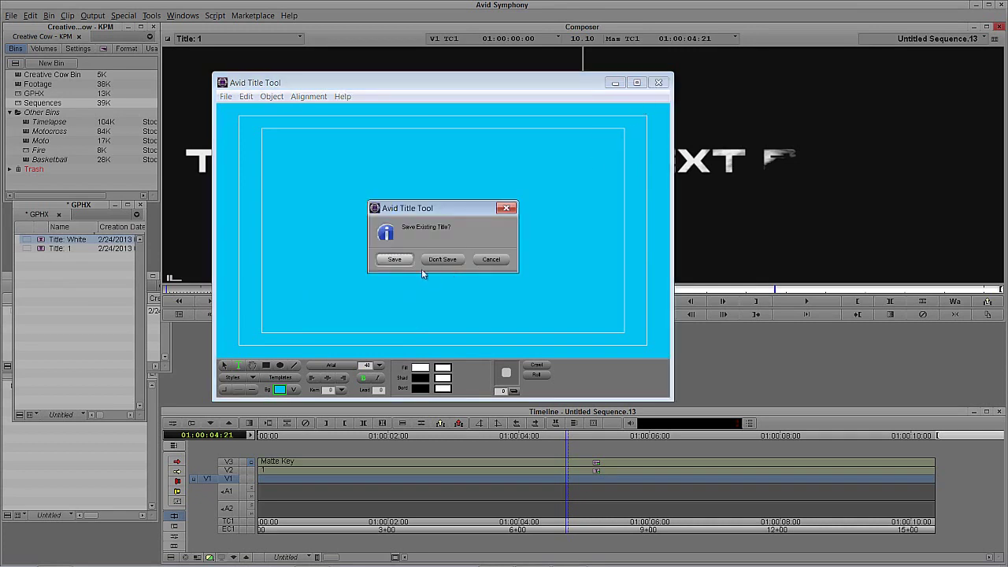
click(395, 259)
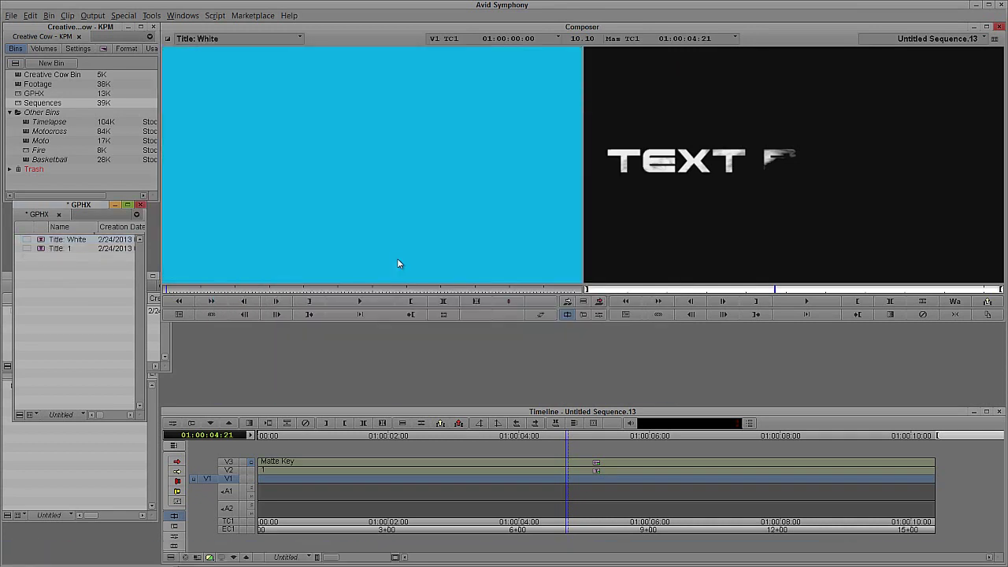
Step: Overwrite V1 with the blue White title along the whole sequence and play the fire-revealed text over it
click(253, 290)
click(313, 301)
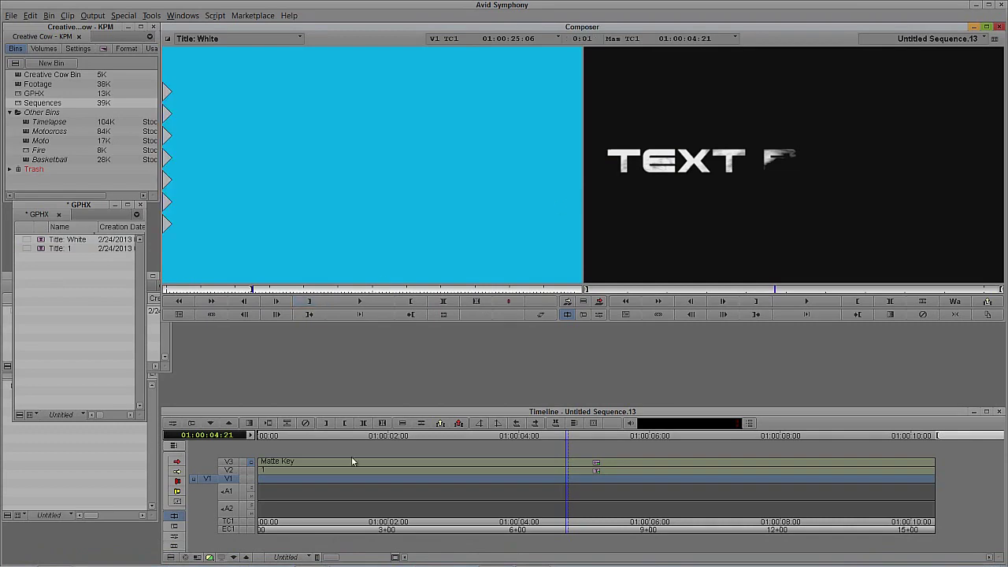
click(342, 485)
key(b)
drag(355, 487, 238, 487)
key(space)
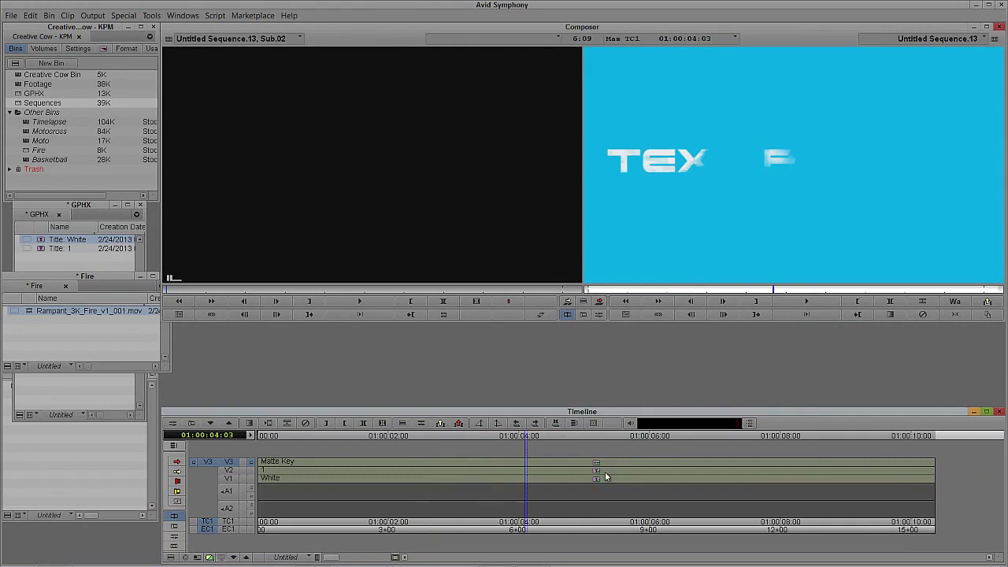
Step: Mark the full Matte Key clip on V3, copy it into the source monitor, and return the copy to its start
click(531, 476)
key(t)
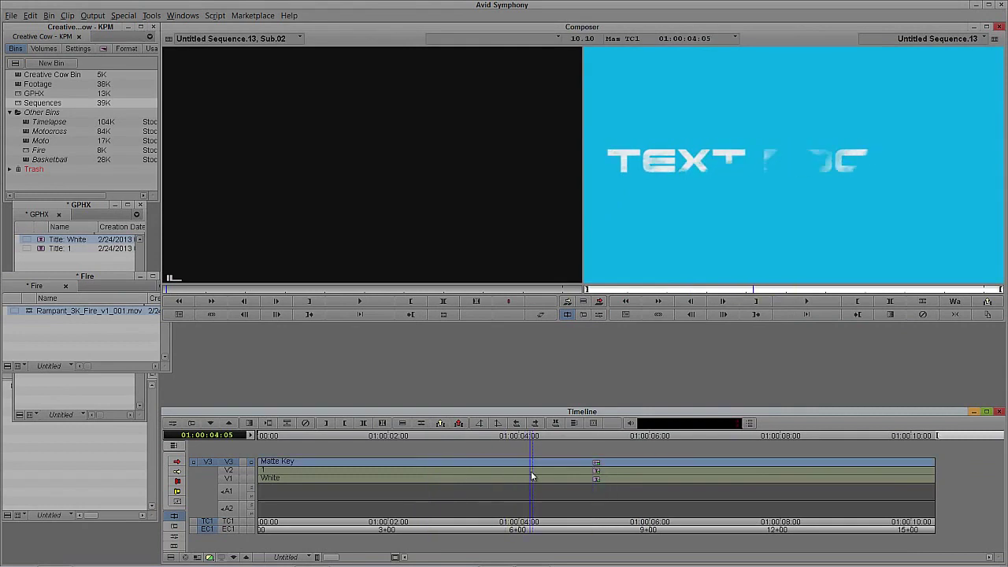
key(alt+c)
drag(234, 291, 387, 290)
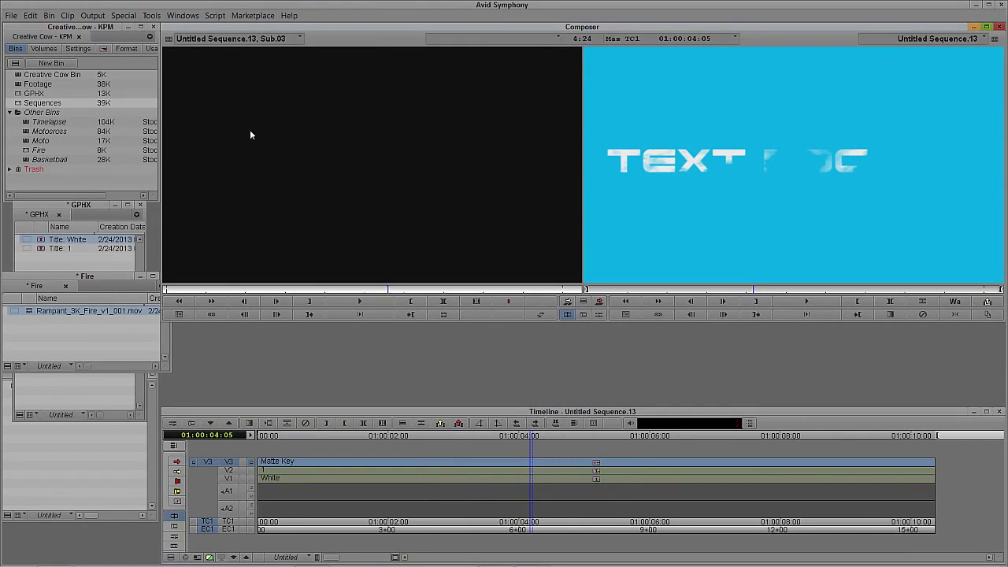
drag(236, 290, 137, 290)
Step: Step into the V2 title effect and overwrite its nested V2 fill with the copied Matte Key
click(230, 470)
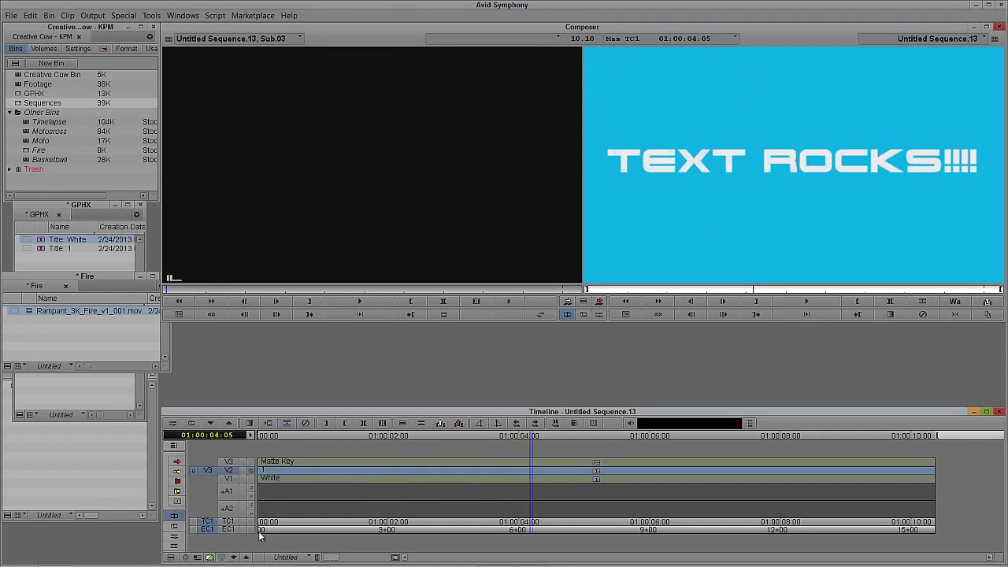
click(233, 556)
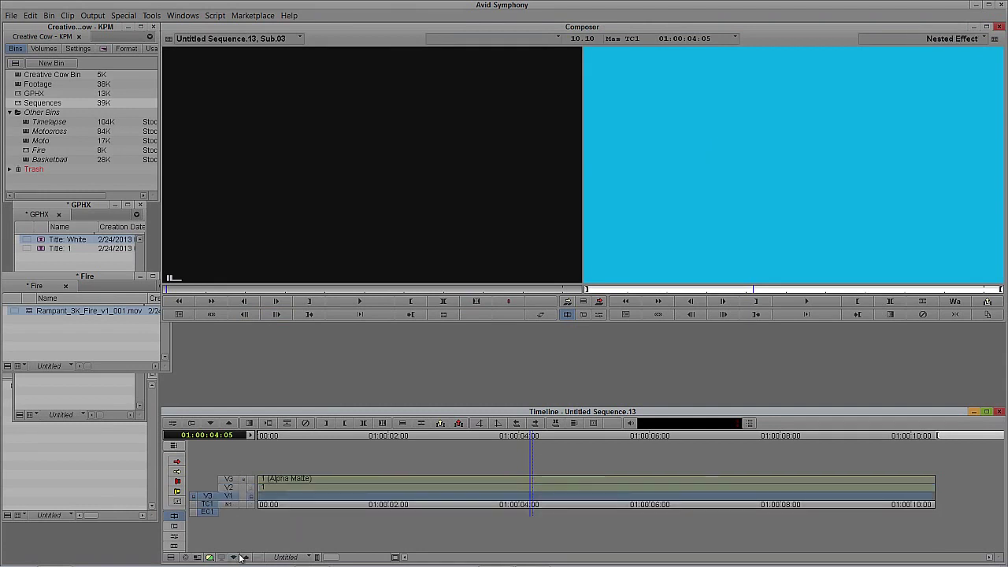
click(229, 488)
click(229, 495)
drag(322, 488, 344, 488)
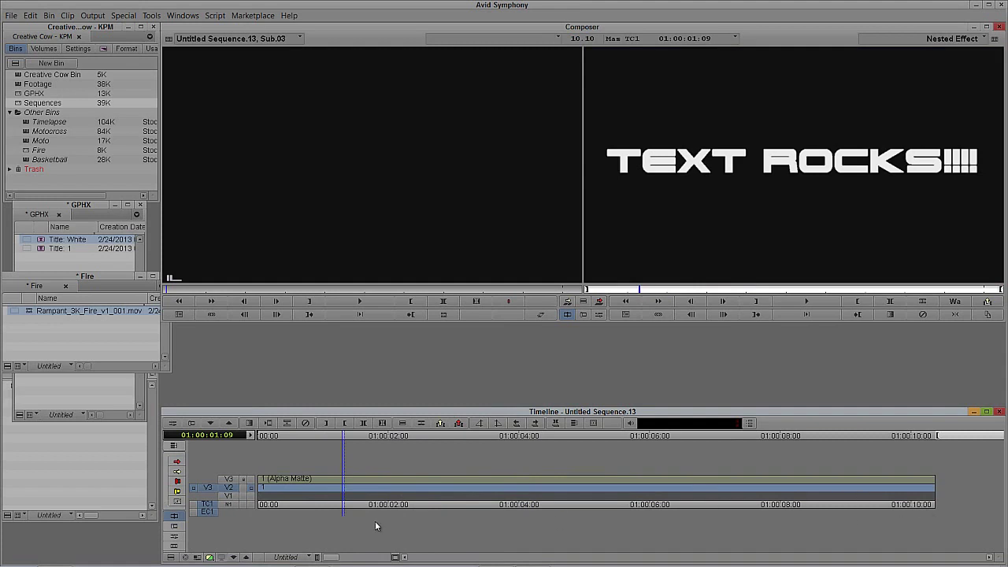
drag(375, 520, 473, 490)
Step: Load Rampant_3K_Fire_v1_001.mov into the source monitor and overwrite it onto V1 inside the title nest
drag(32, 310, 269, 214)
click(231, 499)
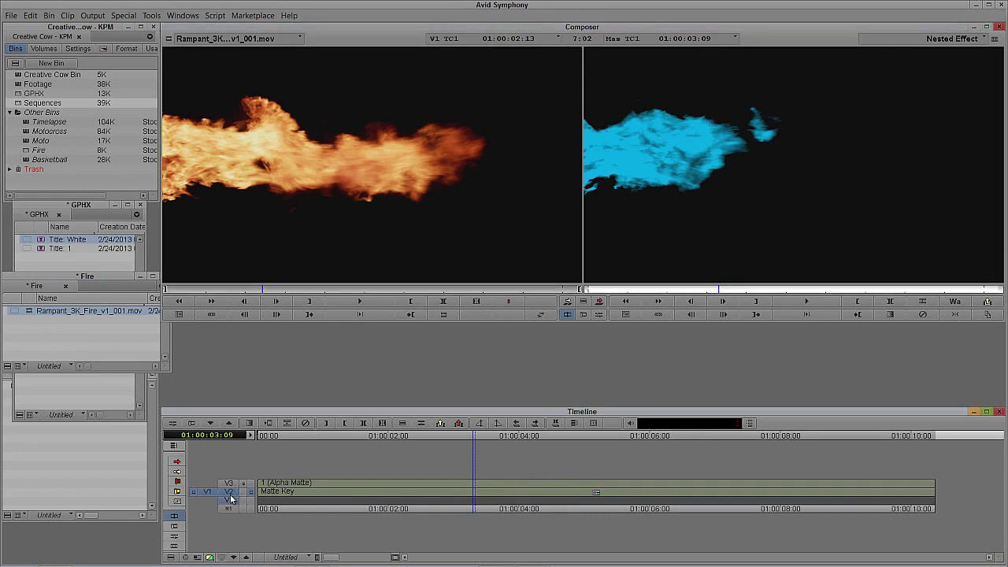
click(295, 512)
key(b)
drag(320, 498, 398, 499)
Step: Turn off Invert Key on the nested V2 Matte Key and step out of the title nest
click(232, 499)
click(231, 491)
click(301, 501)
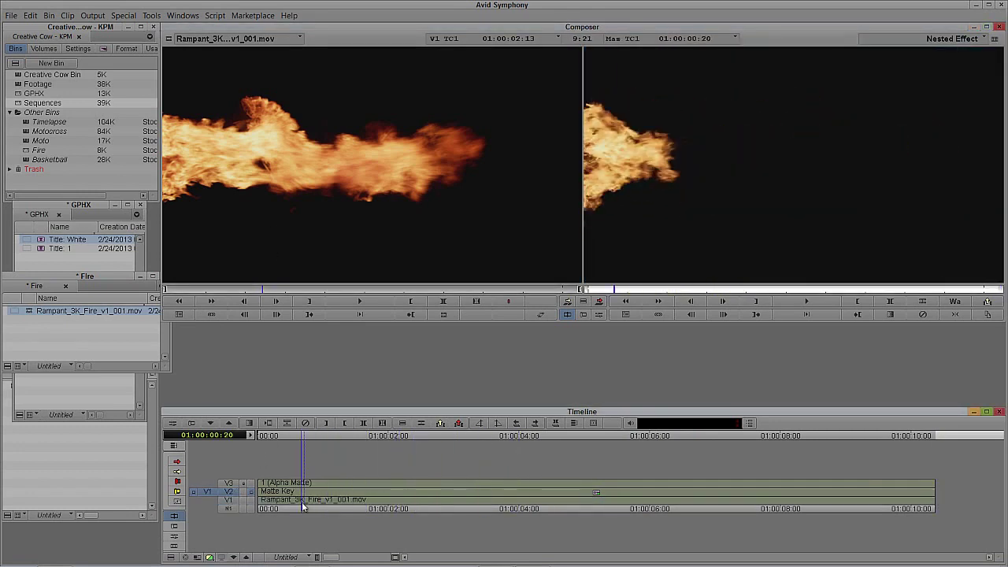
key(ctrl+8)
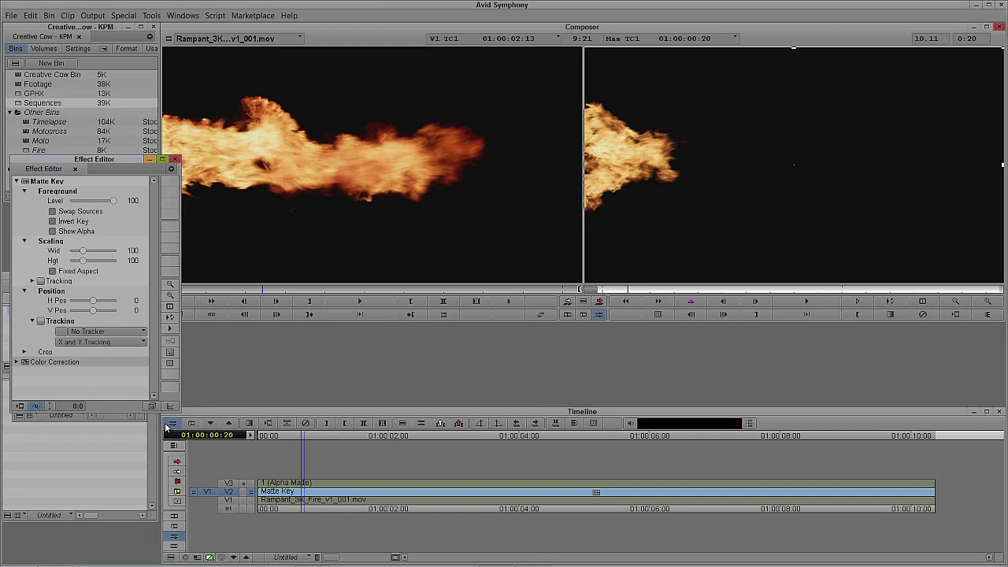
click(53, 222)
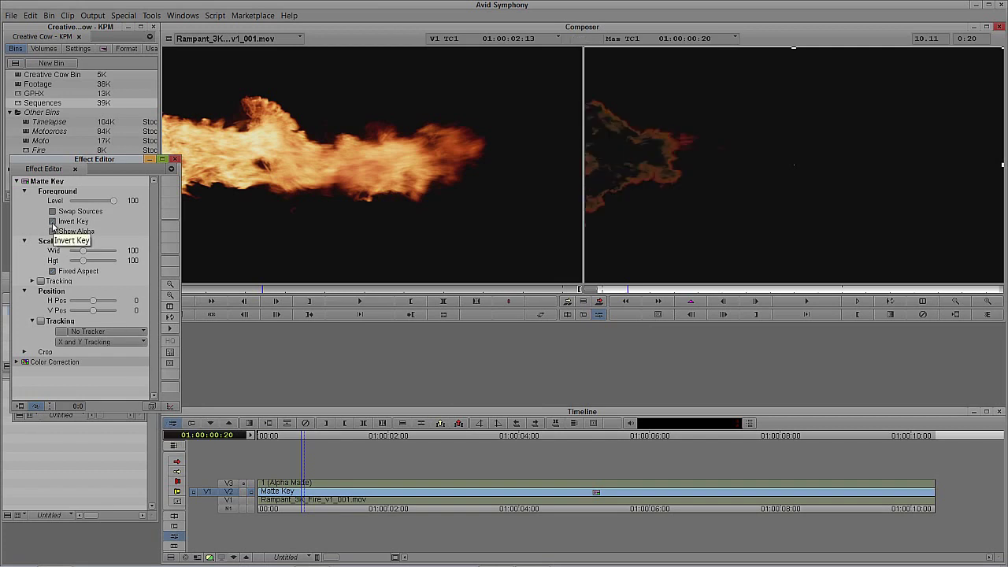
click(246, 557)
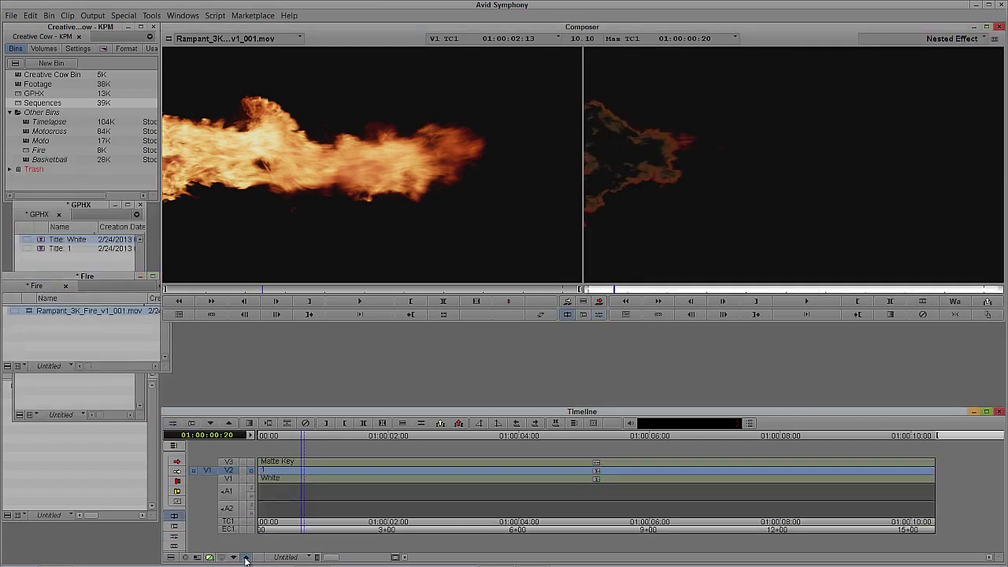
Step: Monitor V3 and play the sequence from the start to check the fire composite over blue
click(251, 461)
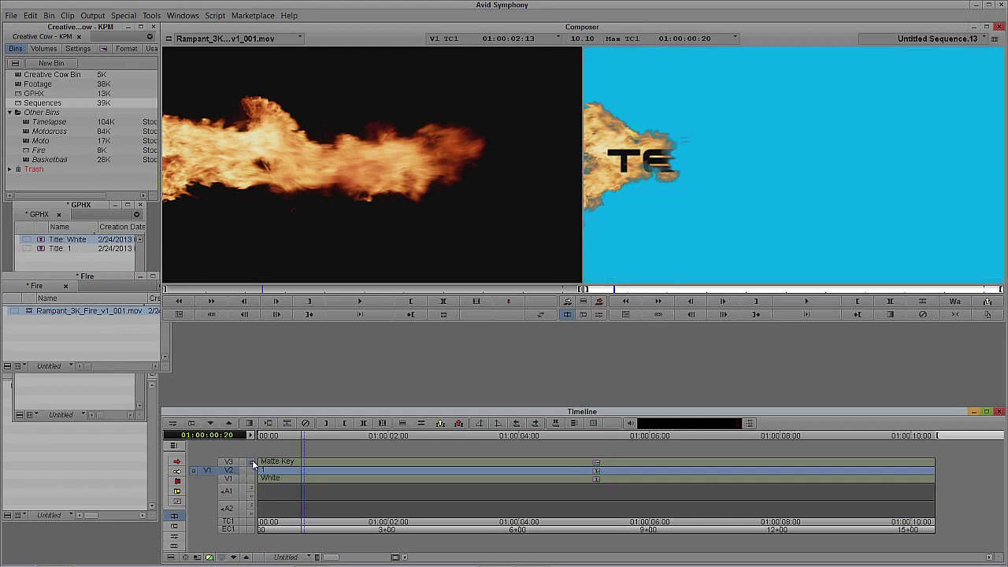
drag(290, 469, 225, 473)
key(space)
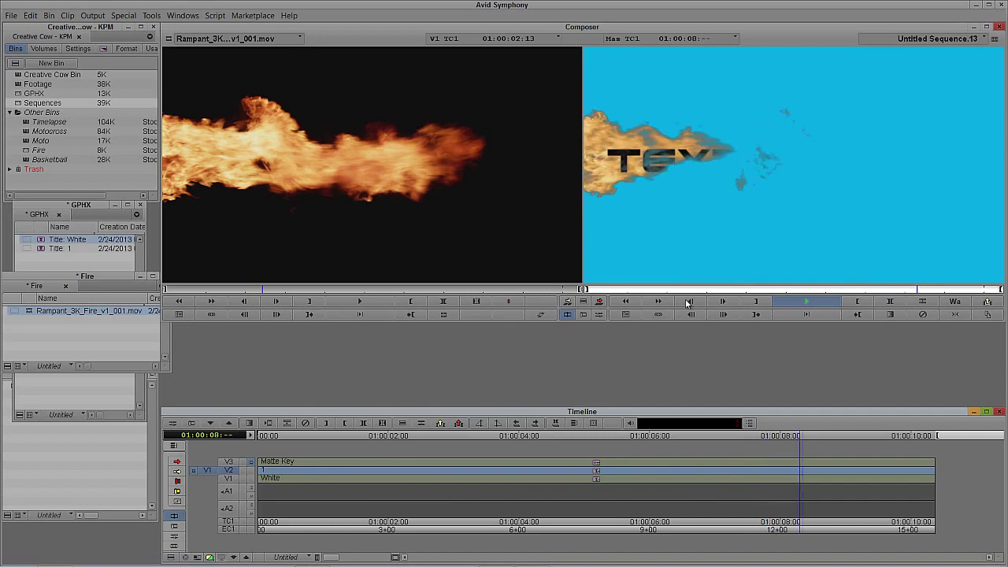
Step: Scale the V3 Matte Key to Wid 75 and Hgt 75, and move it toward the frame's lower-left corner
click(431, 472)
click(228, 463)
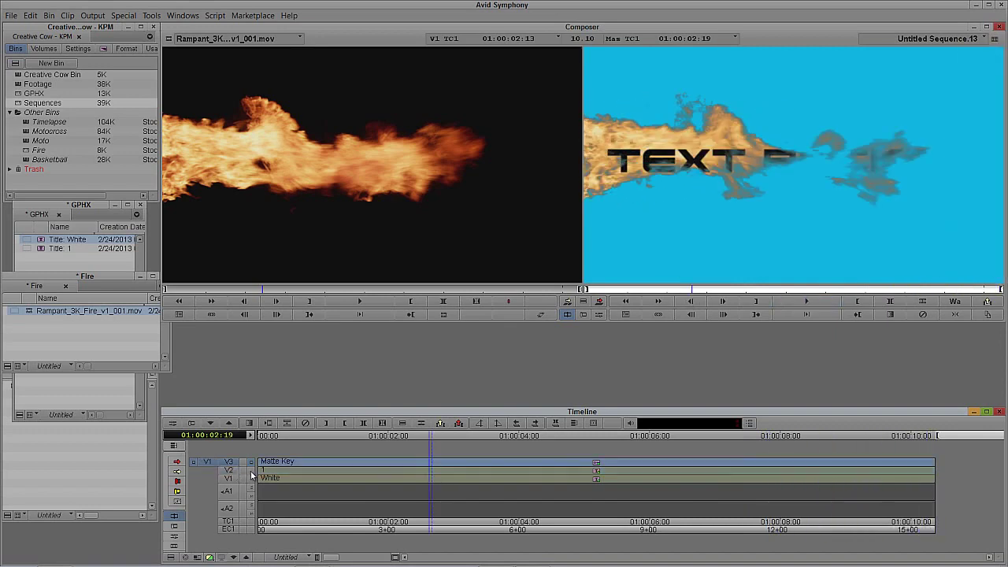
key(')
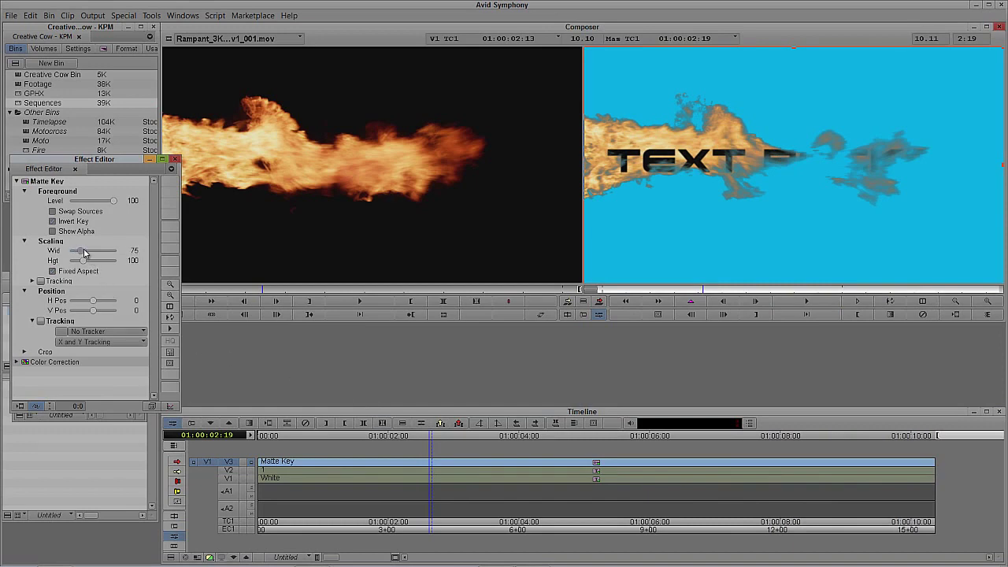
key(Return)
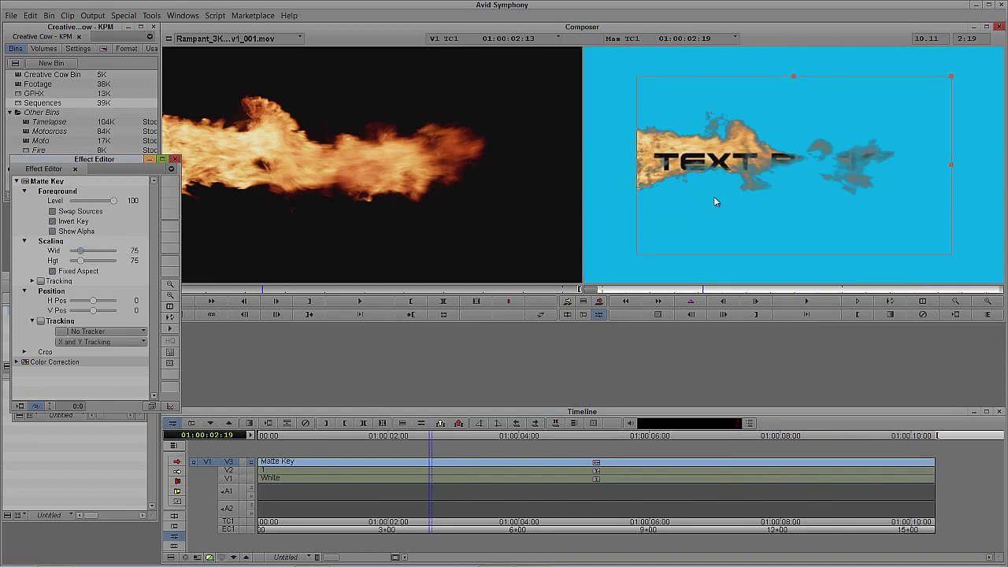
click(171, 363)
drag(721, 173, 667, 240)
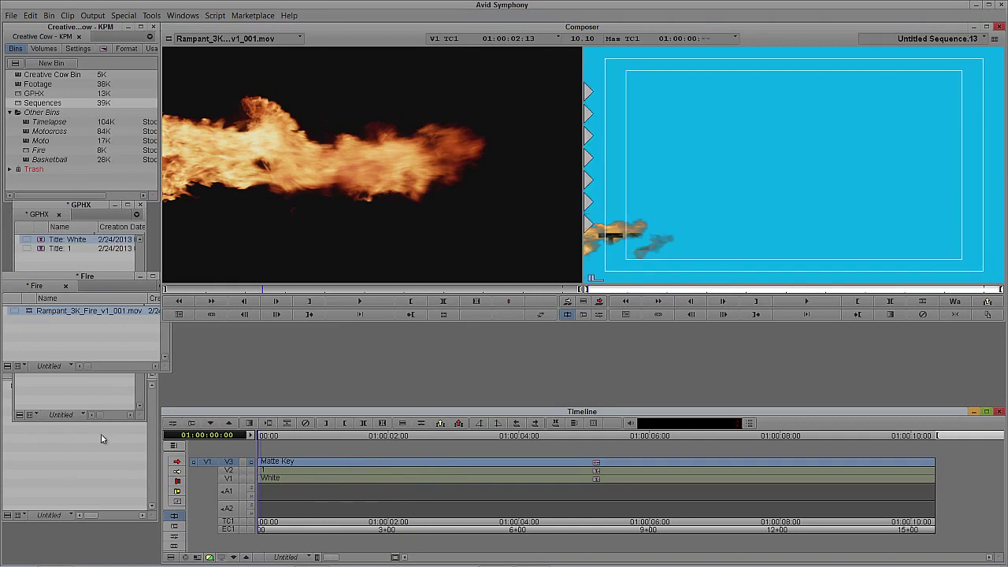
key(space)
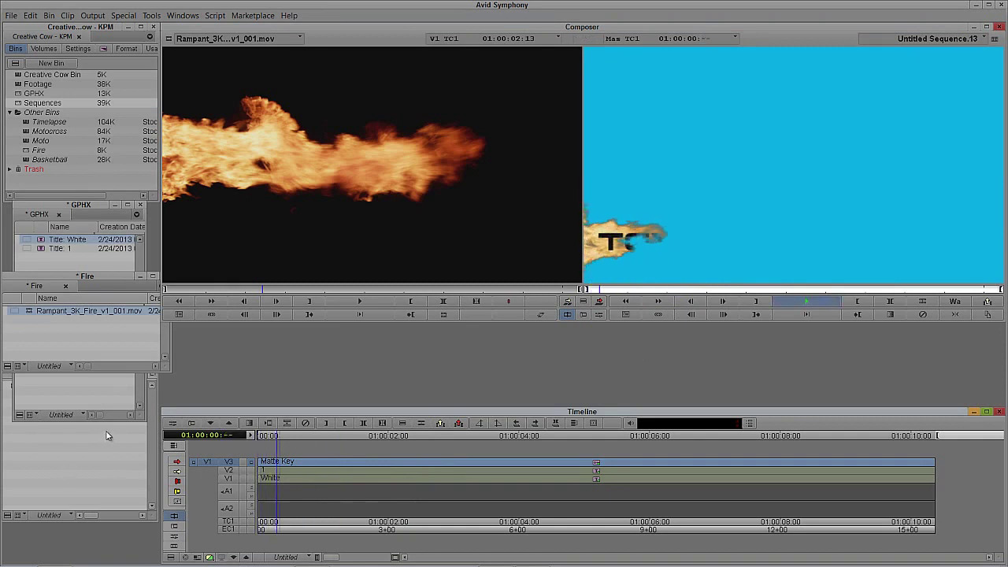